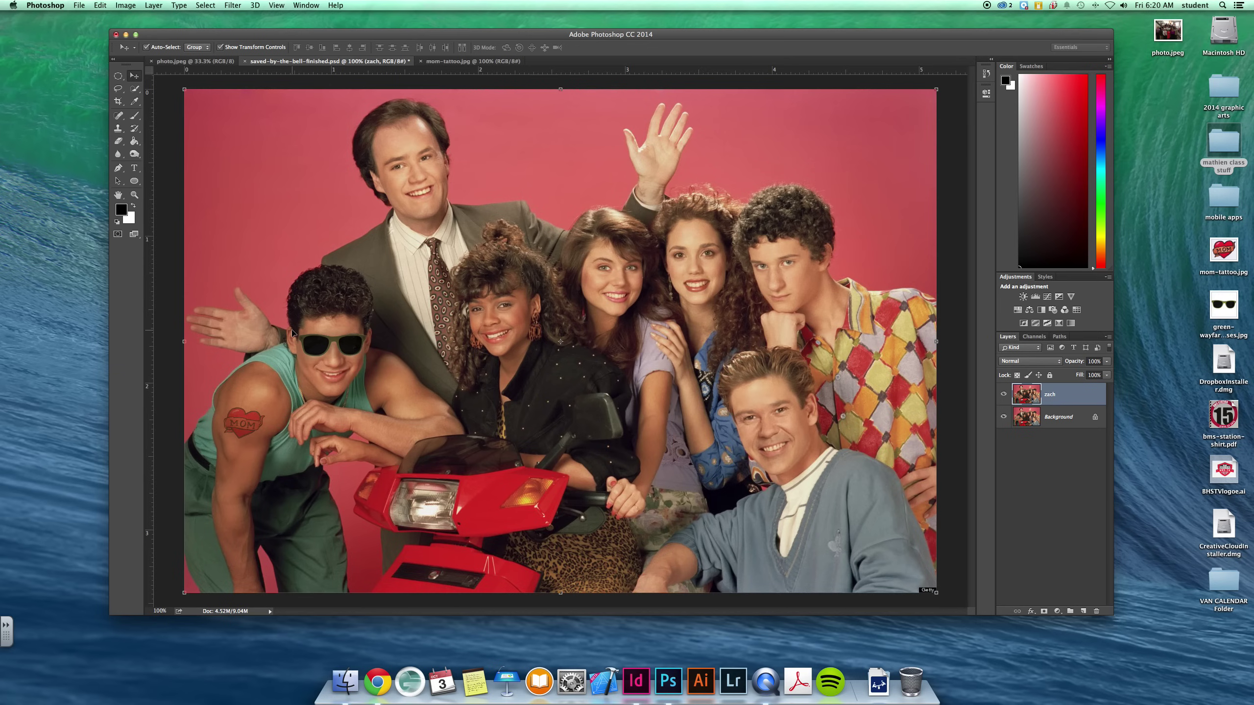
- Compare the finished face swap with the original photo by toggling the zach layer's visibility, and leave that layer hidden
{"action": "left_click", "coordinate": [119, 101]}
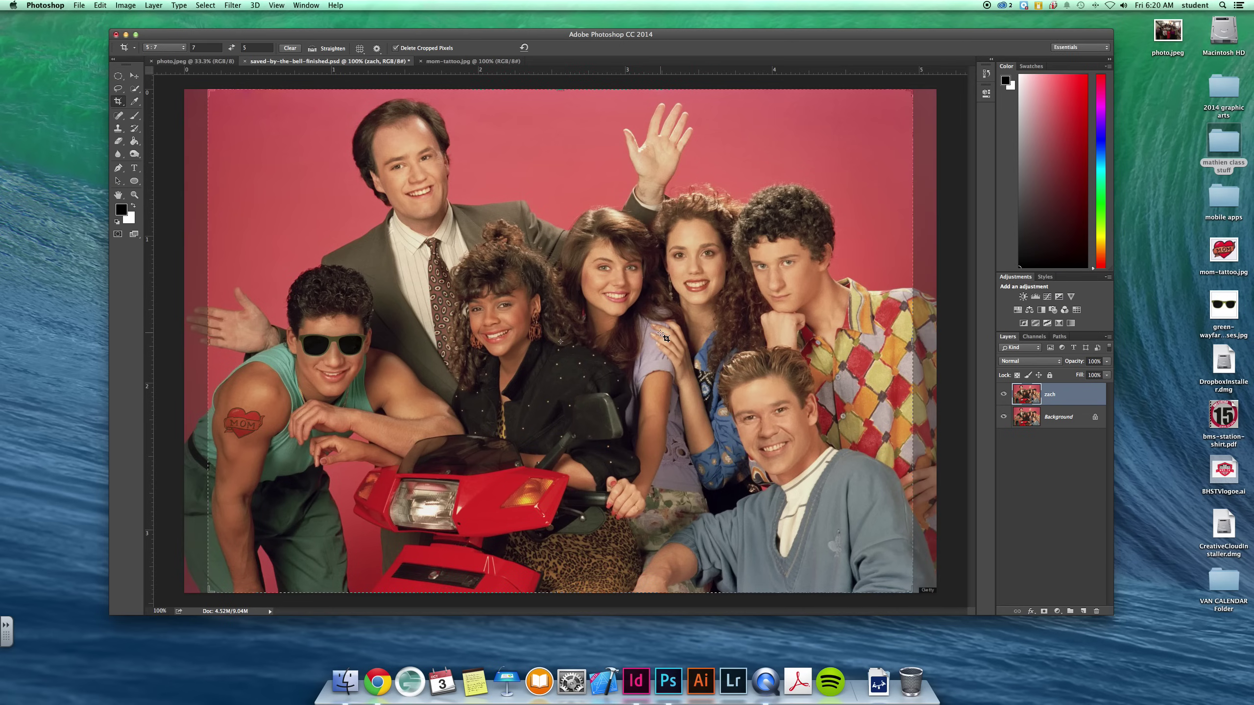
{"action": "key", "text": "Escape"}
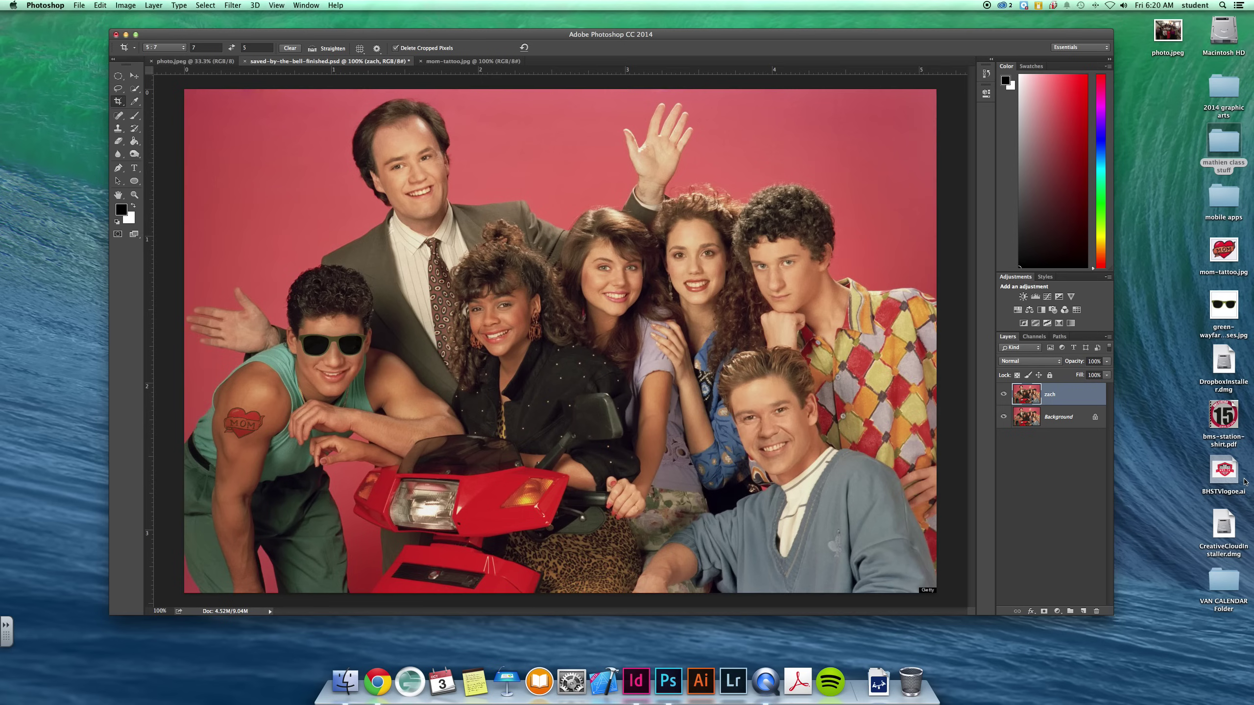
{"action": "left_click", "coordinate": [1003, 394]}
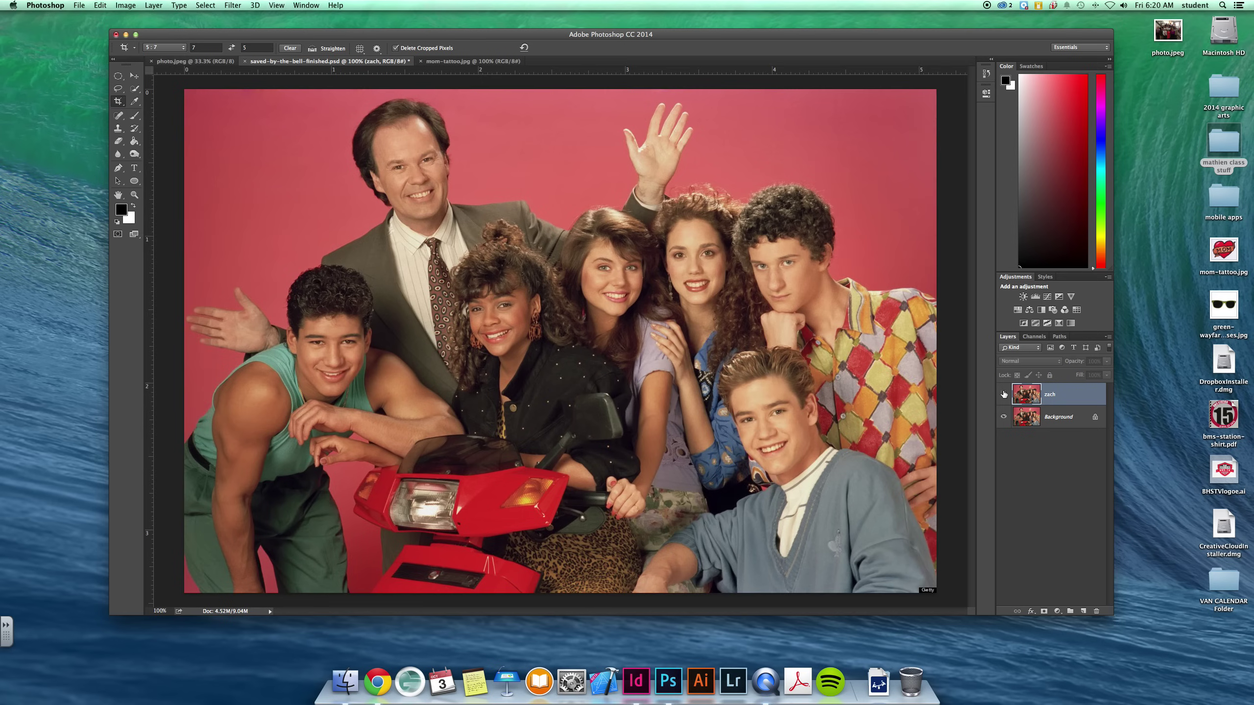
{"action": "left_click", "coordinate": [1004, 394]}
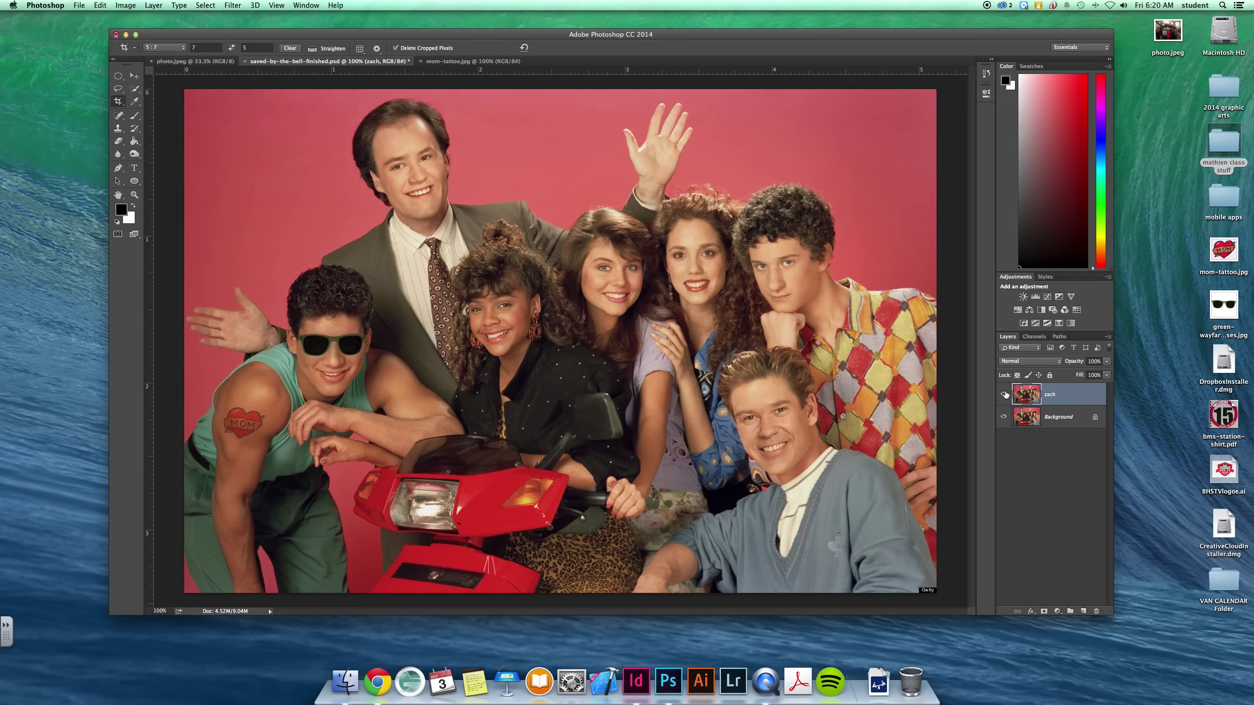
{"action": "left_click", "coordinate": [1004, 394]}
{"action": "left_click", "coordinate": [1005, 393]}
{"action": "left_click", "coordinate": [1005, 393]}
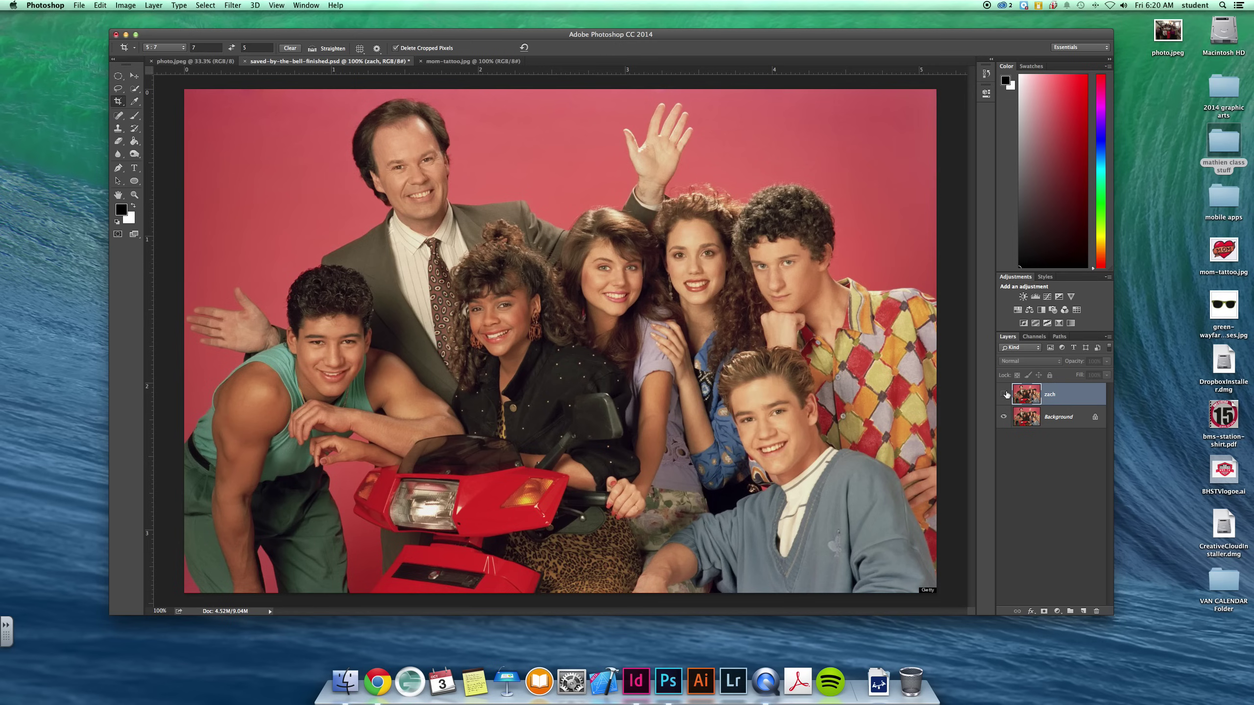
- Convert the locked Background into a regular layer named Layer 0
{"action": "left_click_drag", "start_coordinate": [1053, 402], "coordinate": [1045, 429]}
{"action": "double_click", "coordinate": [1077, 419]}
{"action": "left_click", "coordinate": [714, 306]}
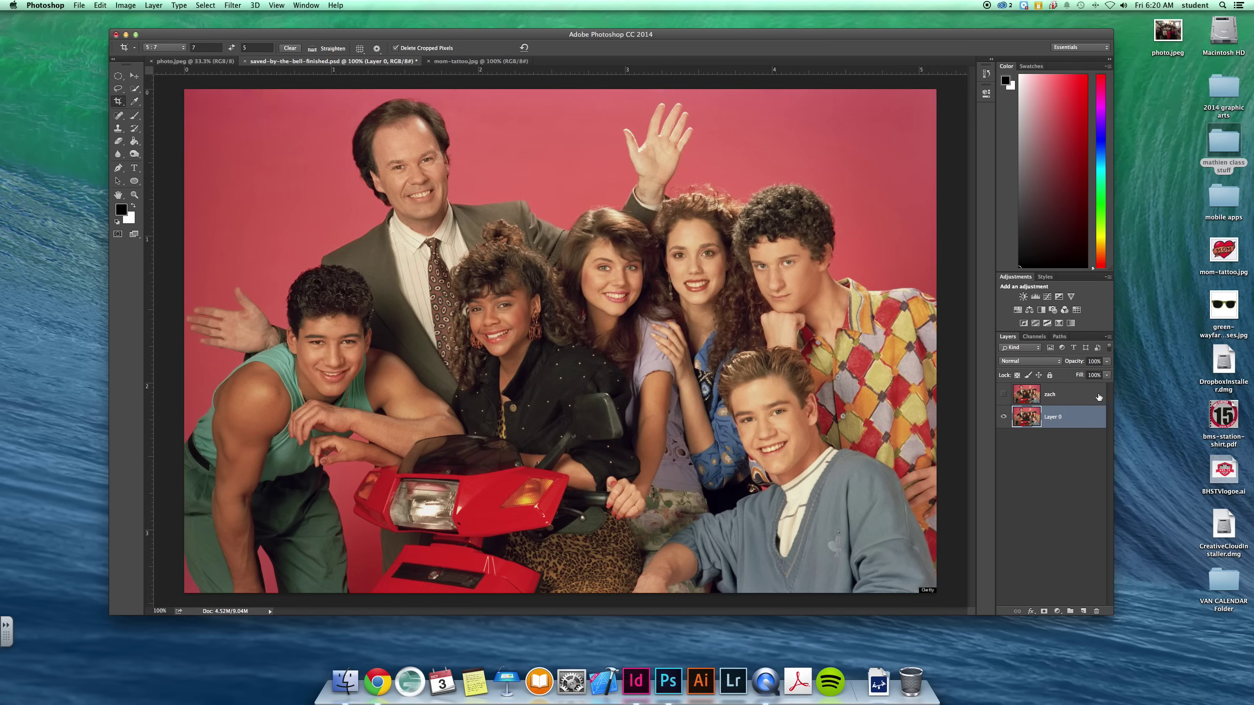
- Place the old zach layer at the bottom of the stack, duplicate Layer 0, and hide the original Layer 0
{"action": "left_click_drag", "start_coordinate": [1062, 395], "coordinate": [1083, 611]}
{"action": "left_click", "coordinate": [1003, 416]}
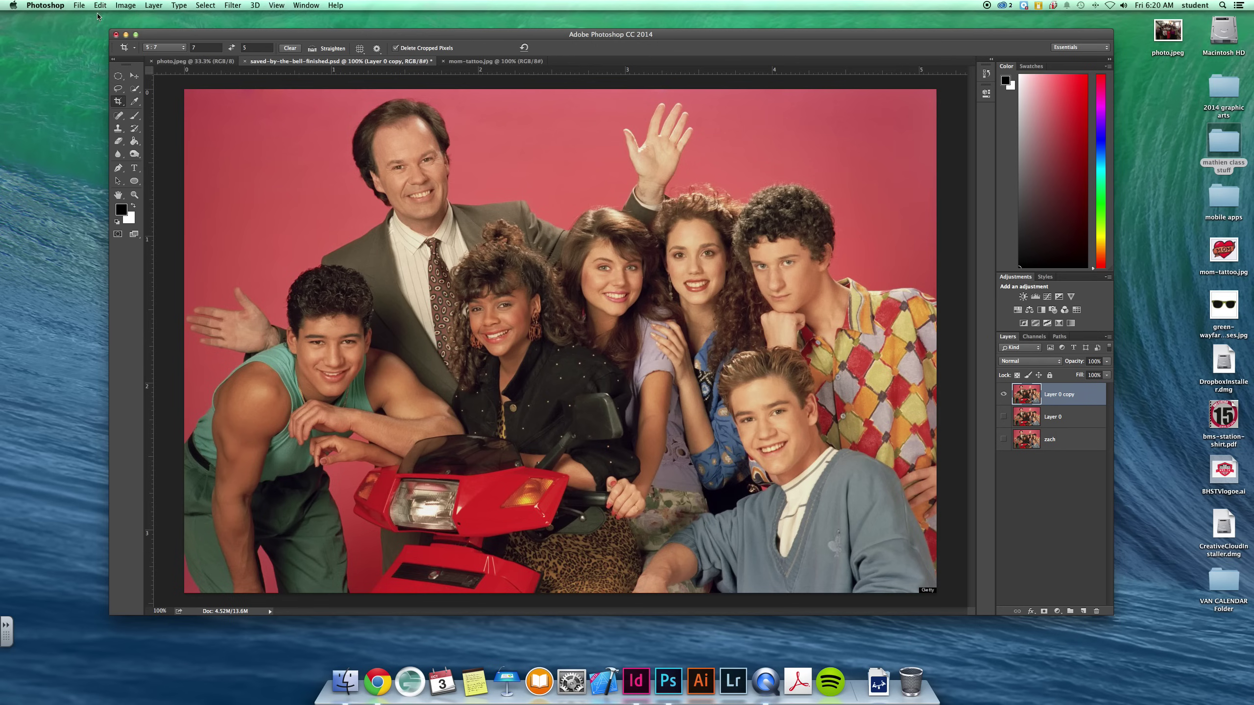
- Lasso the head of the blond man in the blue sweater, copy it to a new layer, and name it zach
{"action": "left_click", "coordinate": [118, 88]}
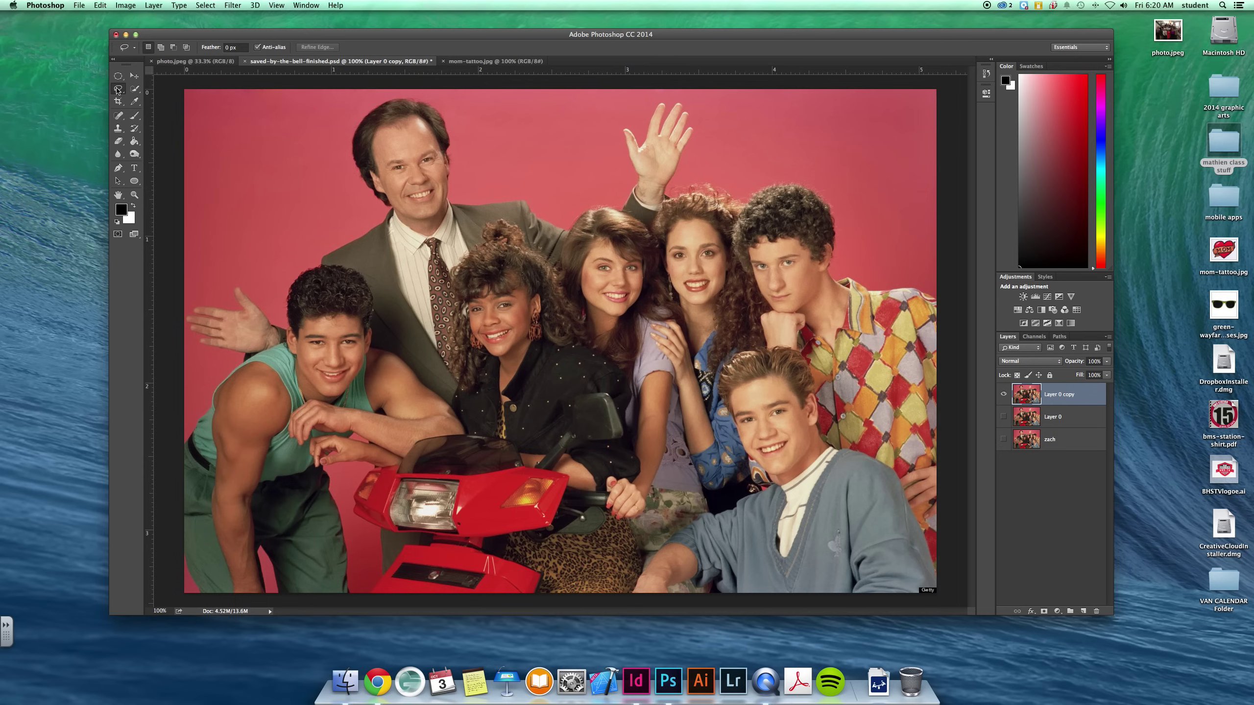
{"action": "mouse_move", "coordinate": [777, 488]}
{"action": "left_mouse_down"}
{"action": "mouse_move", "coordinate": [817, 480]}
{"action": "mouse_move", "coordinate": [836, 428]}
{"action": "mouse_move", "coordinate": [807, 353]}
{"action": "mouse_move", "coordinate": [760, 348]}
{"action": "mouse_move", "coordinate": [734, 357]}
{"action": "mouse_move", "coordinate": [724, 396]}
{"action": "mouse_move", "coordinate": [742, 466]}
{"action": "mouse_move", "coordinate": [784, 493]}
{"action": "left_mouse_up"}
{"action": "key", "text": "super+j"}
{"action": "double_click", "coordinate": [1054, 395]}
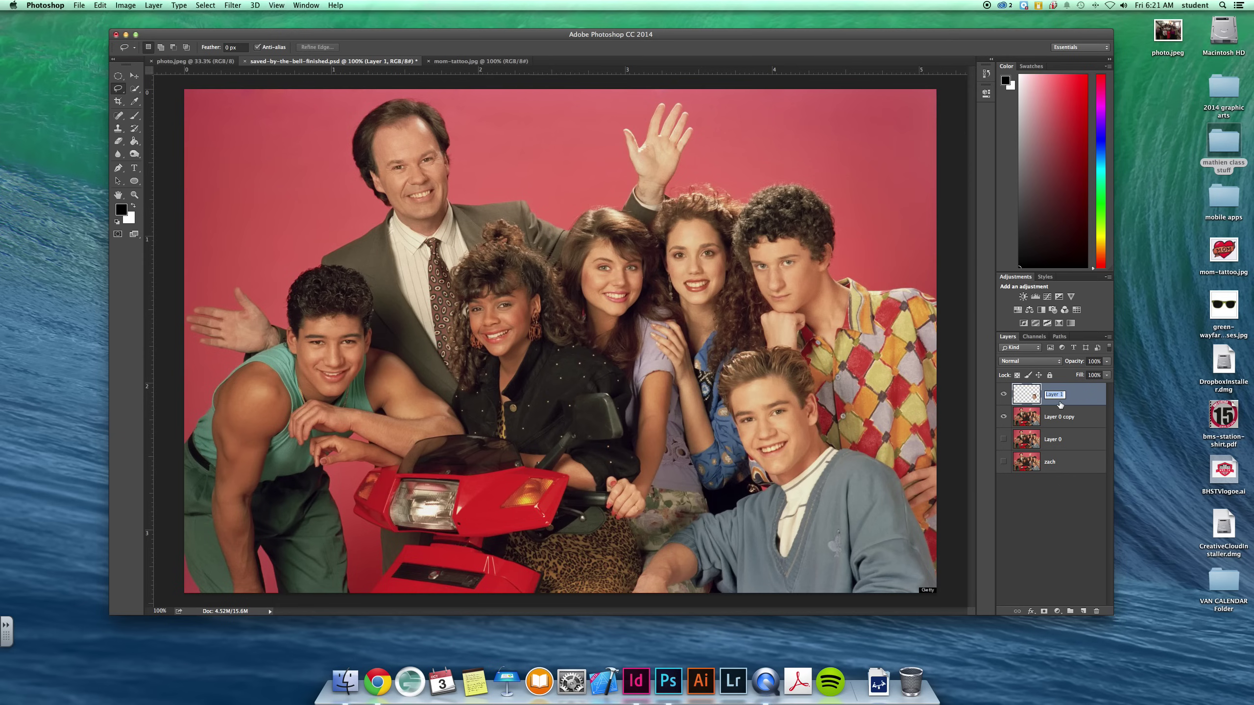
{"action": "type", "text": "zach"}
{"action": "key", "text": "Return"}
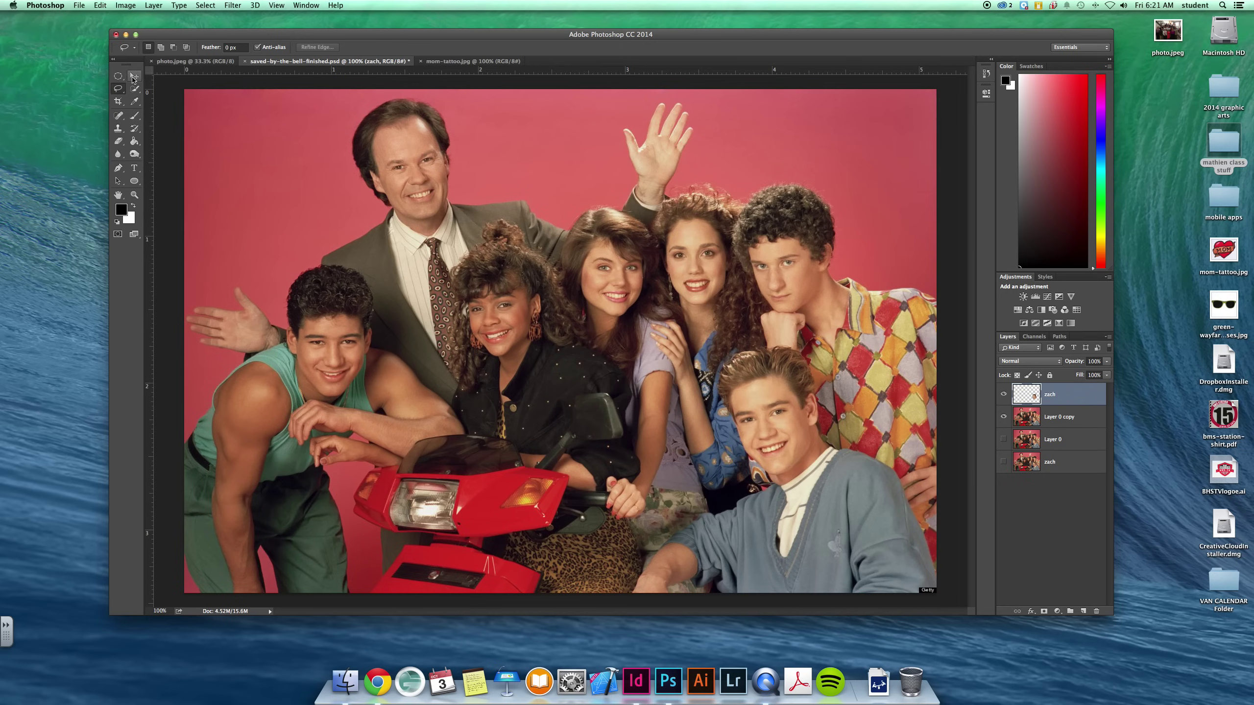
- Lasso the suited man's head from Layer 0 copy, copy it to a new layer, and name it belding
{"action": "left_click", "coordinate": [1076, 415]}
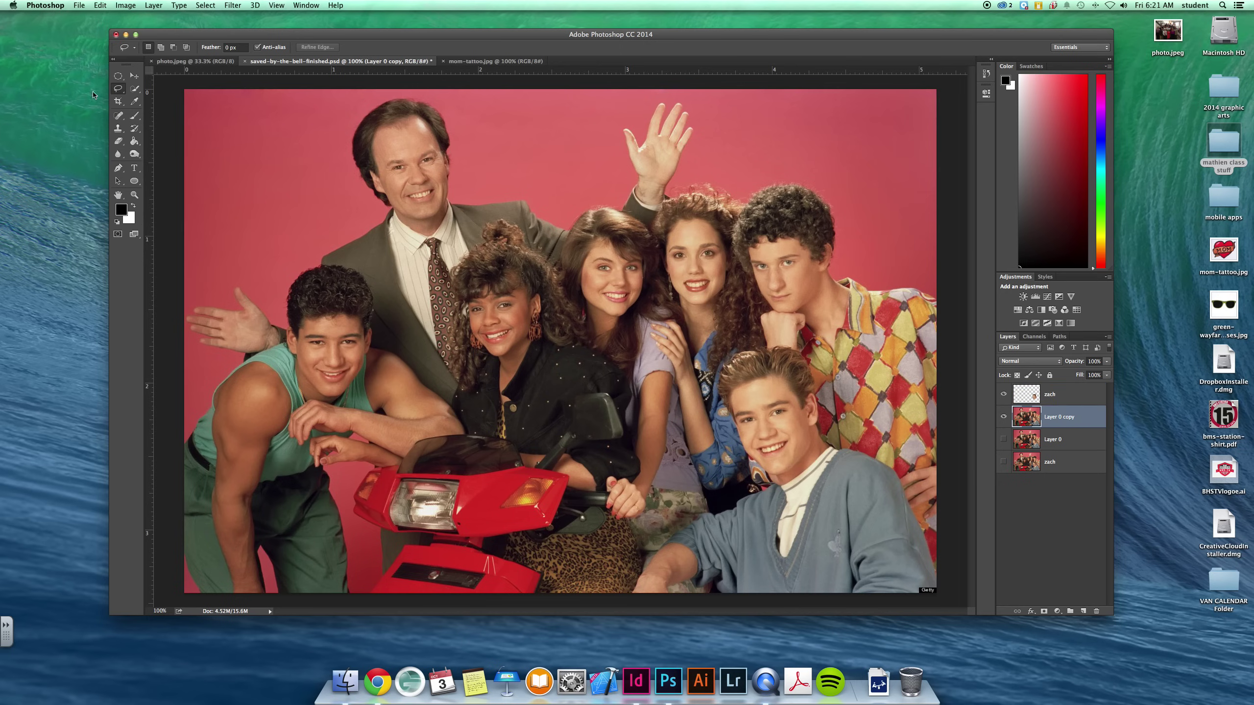
{"action": "mouse_move", "coordinate": [361, 124]}
{"action": "left_mouse_down"}
{"action": "mouse_move", "coordinate": [353, 159]}
{"action": "mouse_move", "coordinate": [379, 208]}
{"action": "mouse_move", "coordinate": [430, 225]}
{"action": "mouse_move", "coordinate": [472, 155]}
{"action": "mouse_move", "coordinate": [448, 109]}
{"action": "mouse_move", "coordinate": [393, 97]}
{"action": "mouse_move", "coordinate": [360, 125]}
{"action": "left_mouse_up"}
{"action": "key", "text": "ctrl+j"}
{"action": "double_click", "coordinate": [1058, 416]}
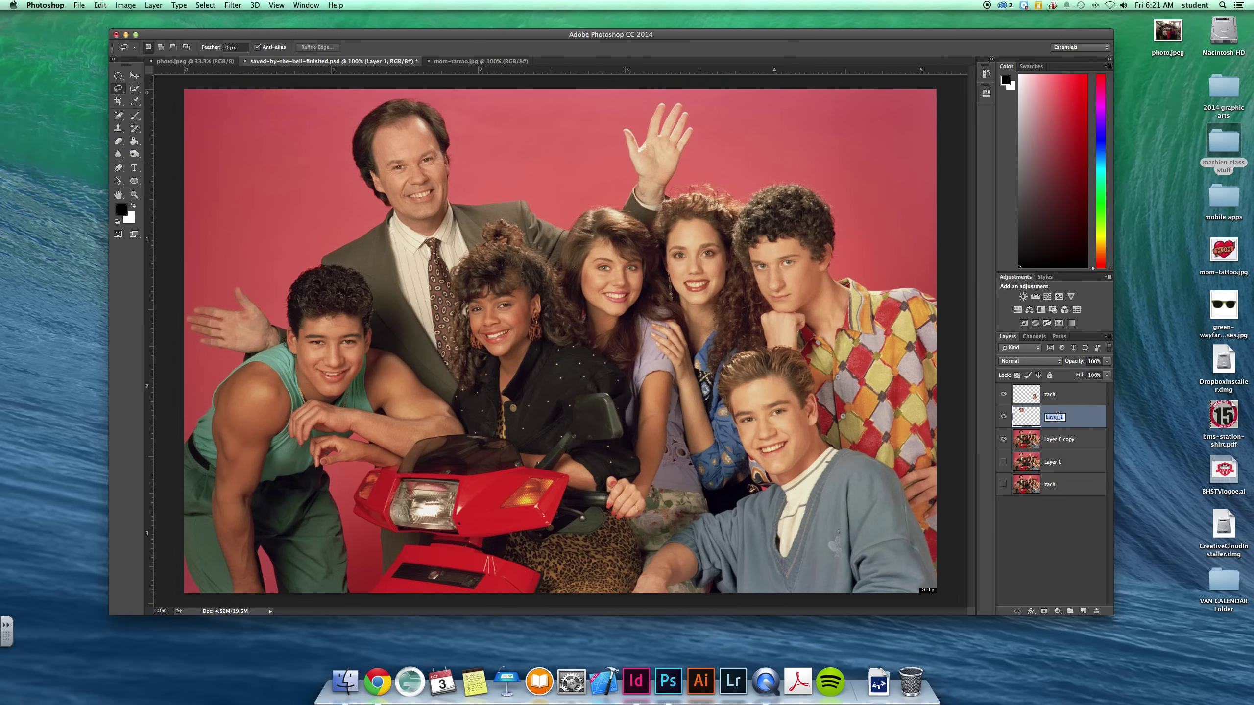
{"action": "type", "text": "belding"}
{"action": "key", "text": "Return"}
- Move the zach head copy beside the suited man's head and the belding head copy beside the blond man's head
{"action": "left_click", "coordinate": [134, 76]}
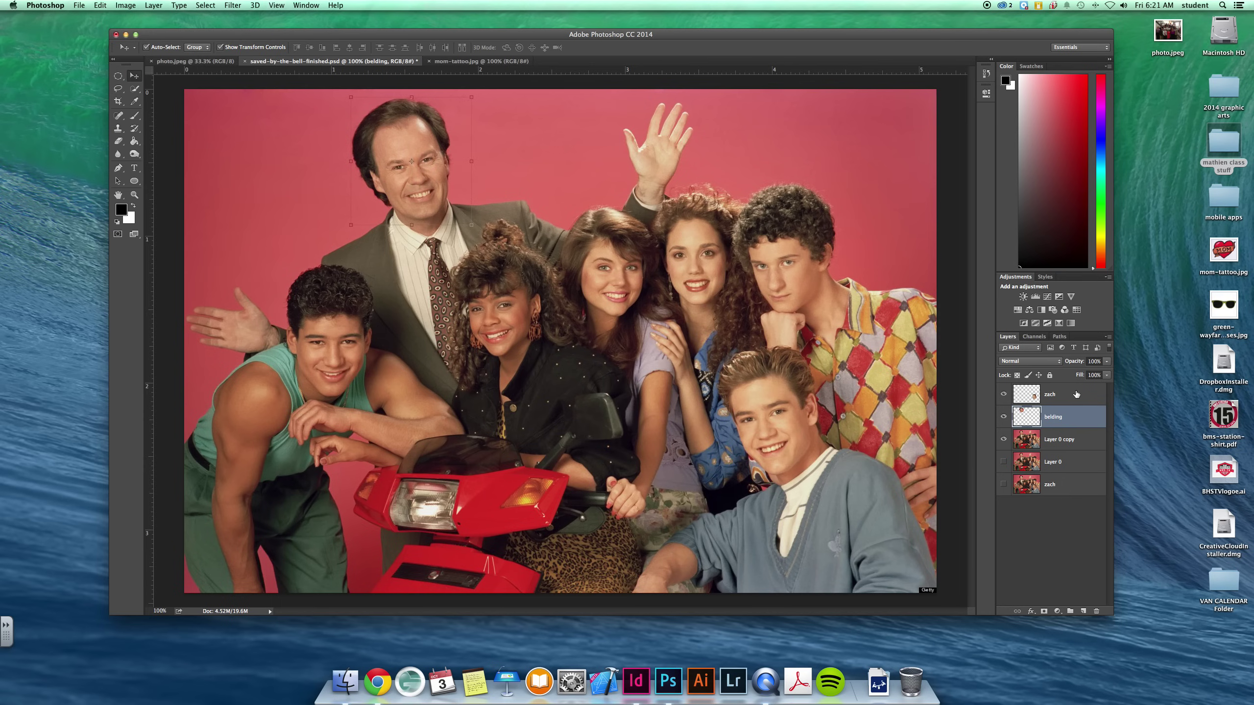
{"action": "left_click", "coordinate": [1076, 393]}
{"action": "left_click_drag", "start_coordinate": [774, 453], "coordinate": [561, 216]}
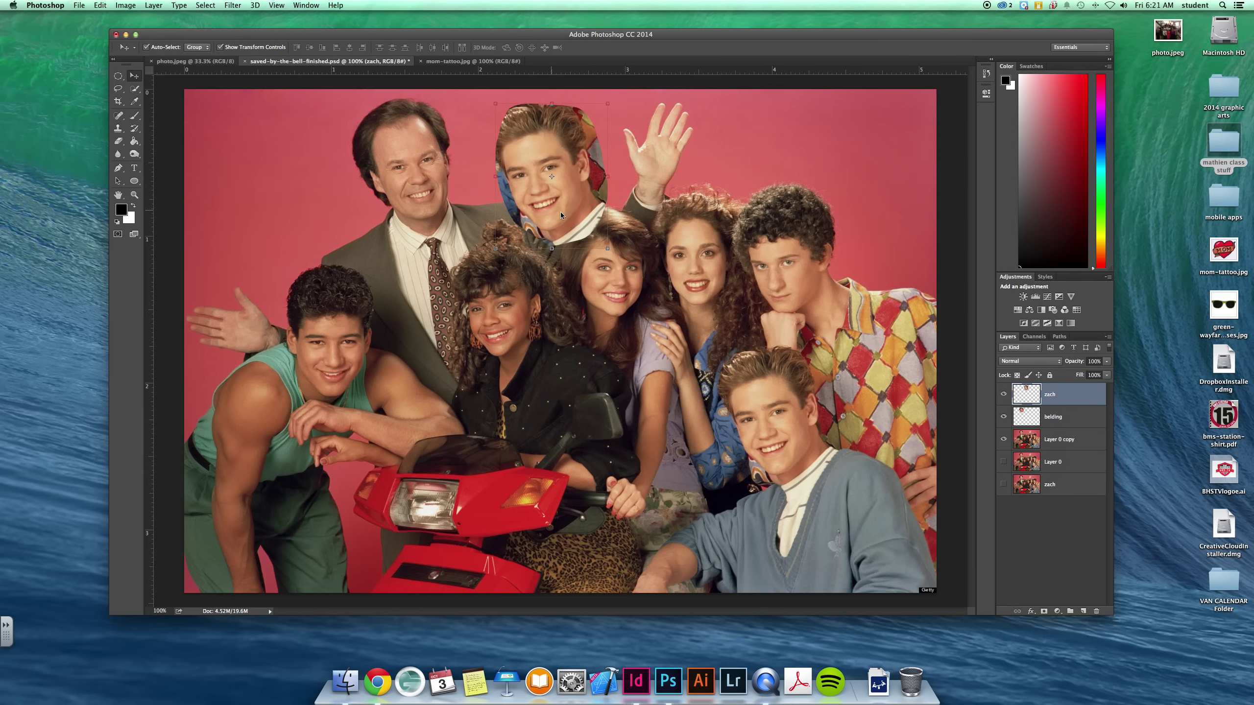
{"action": "left_click", "coordinate": [1071, 417]}
{"action": "left_click_drag", "start_coordinate": [421, 167], "coordinate": [668, 450]}
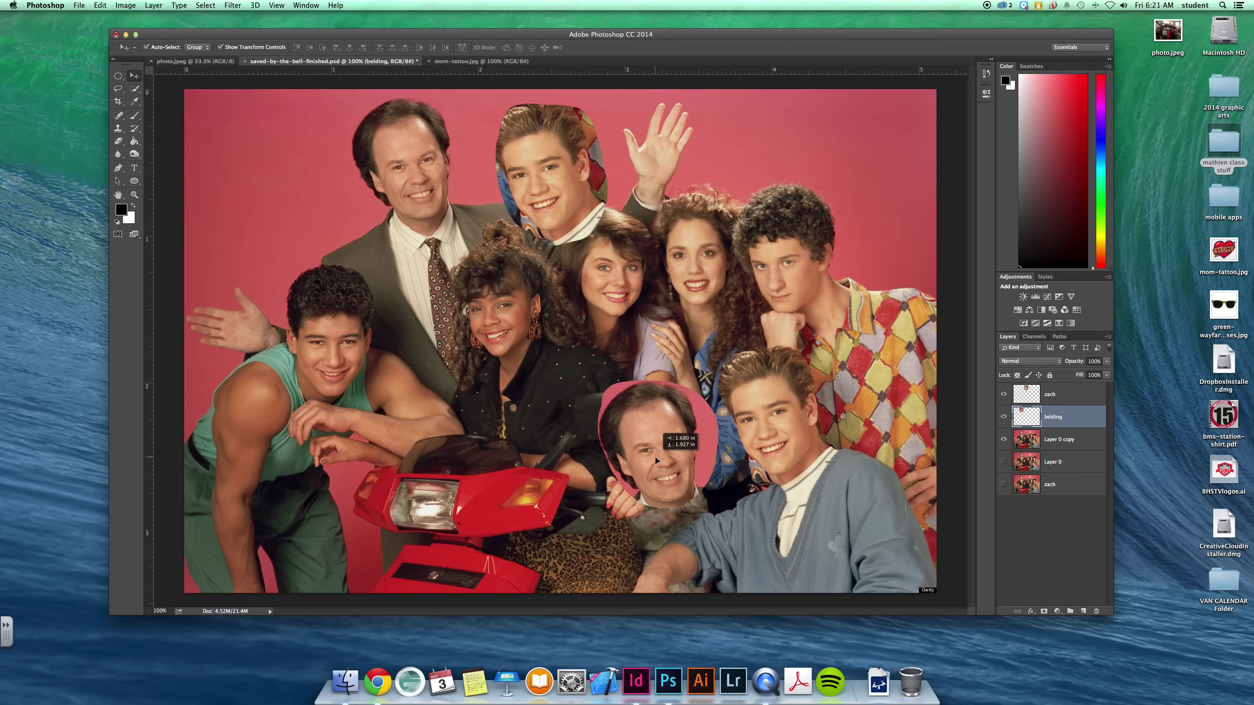
- Flip the zach head layer horizontally
{"action": "left_click", "coordinate": [1048, 397]}
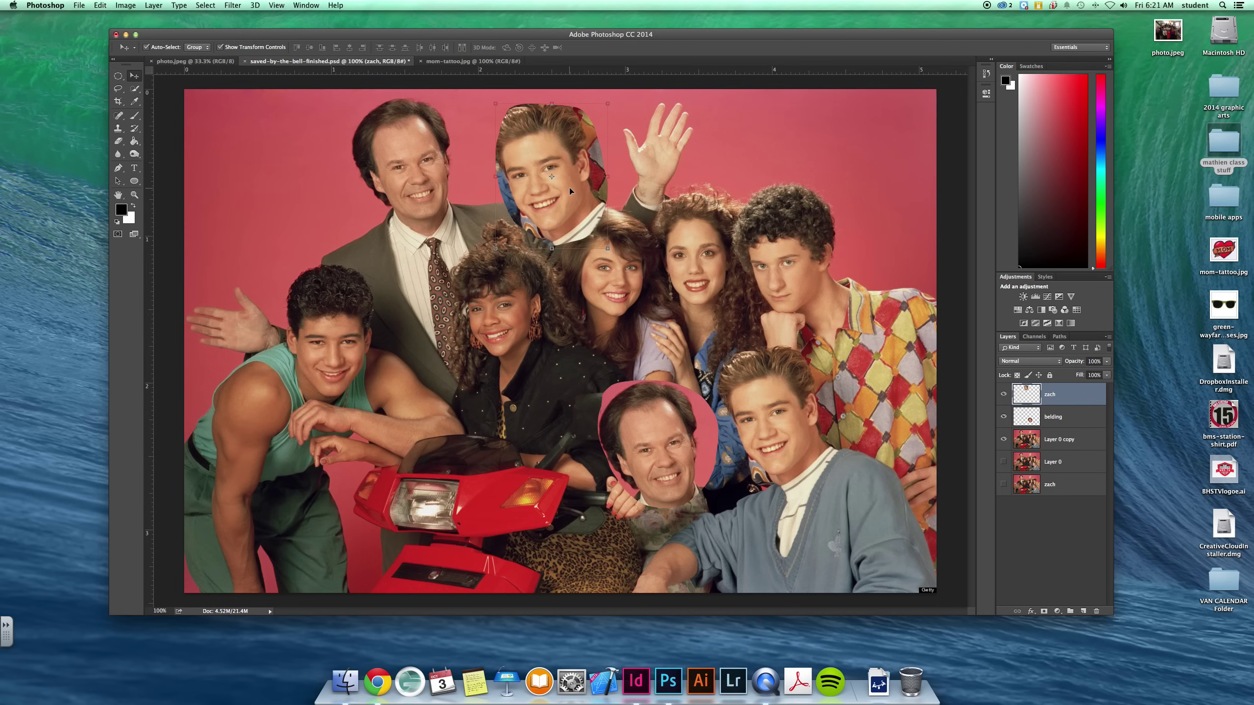
{"action": "left_click", "coordinate": [101, 5]}
{"action": "mouse_move", "coordinate": [124, 214]}
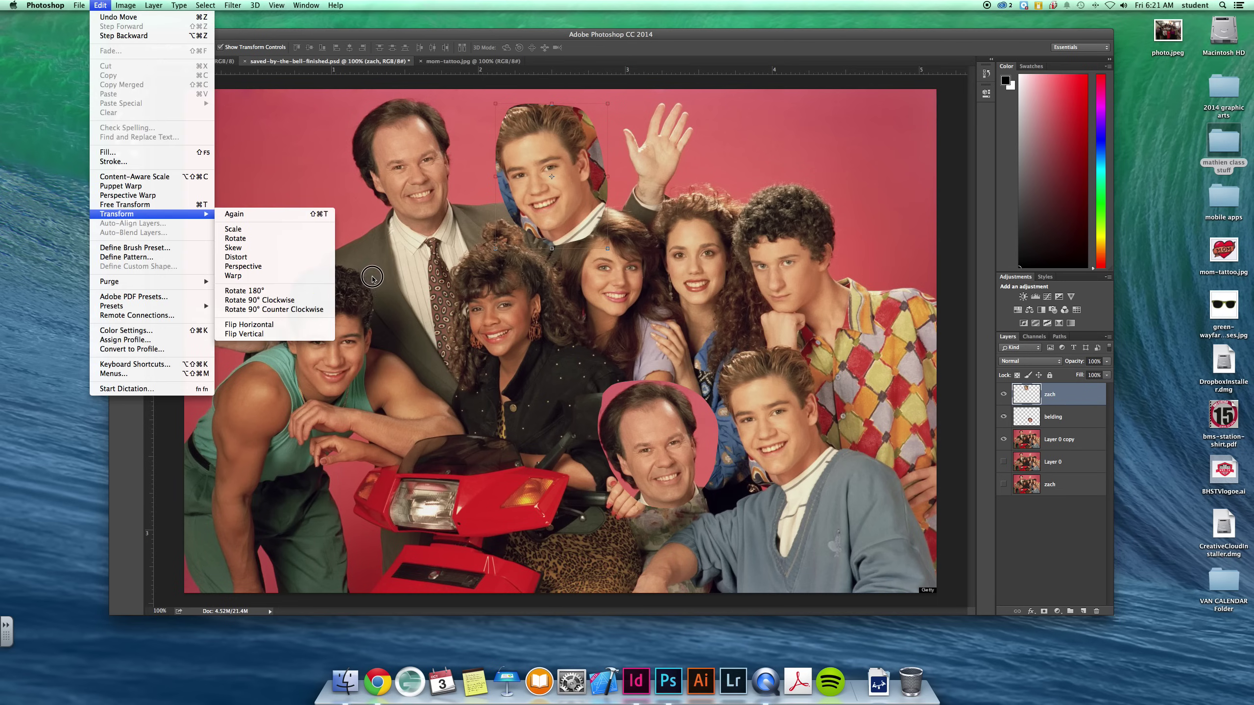
{"action": "left_click", "coordinate": [287, 329]}
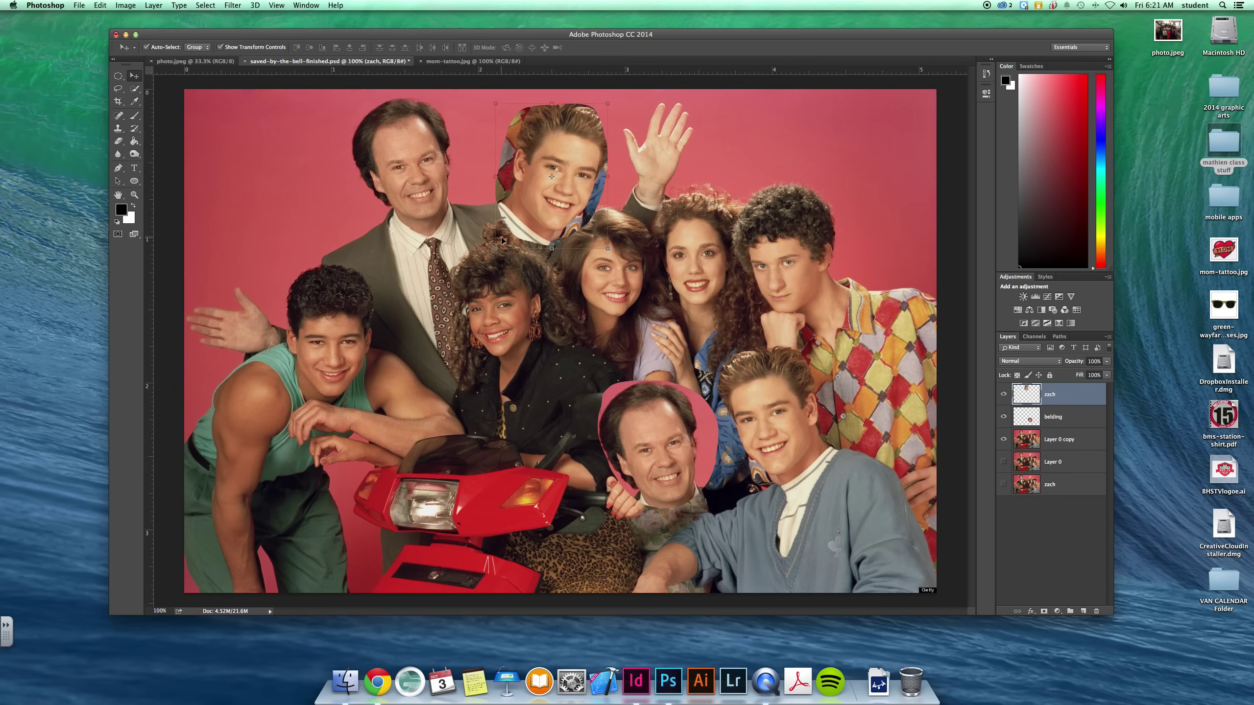
- Rotate the flipped zach head about 32 degrees counterclockwise and move it onto the suited man's upper body
{"action": "left_click_drag", "start_coordinate": [616, 257], "coordinate": [441, 278]}
{"action": "key", "text": "super+equal"}
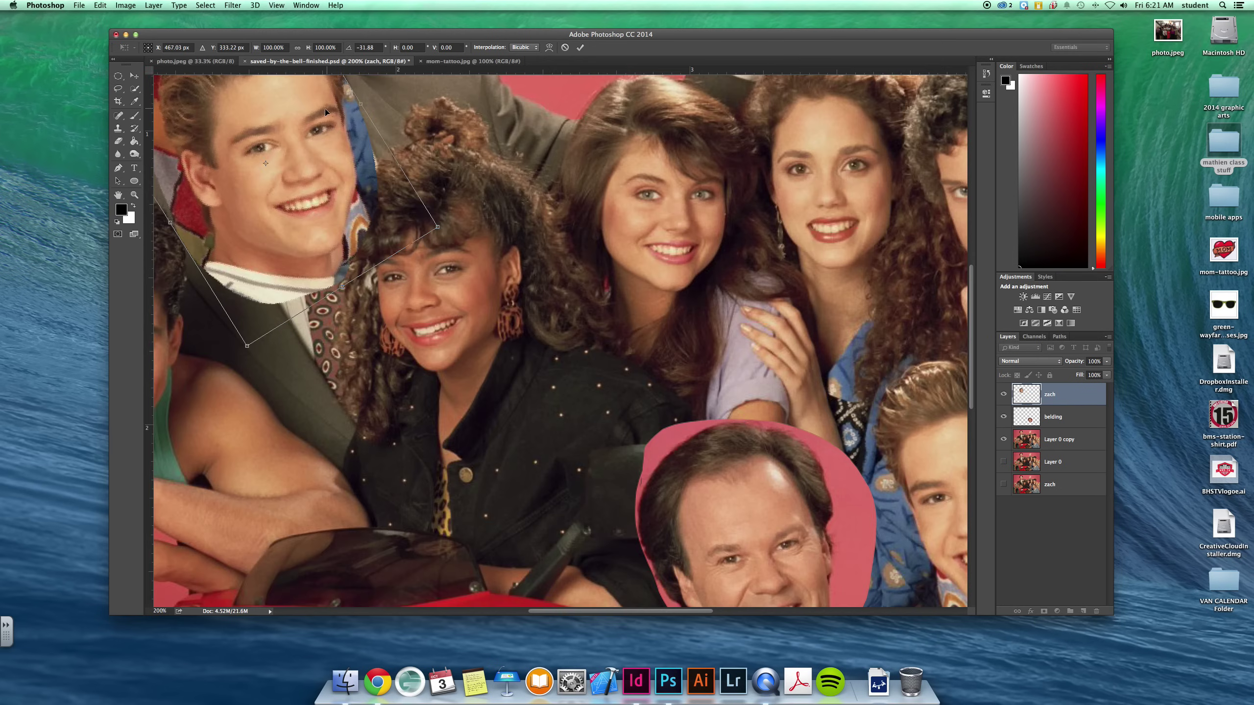
{"action": "left_click_drag", "start_coordinate": [298, 111], "coordinate": [550, 360]}
{"action": "key", "text": "Return"}
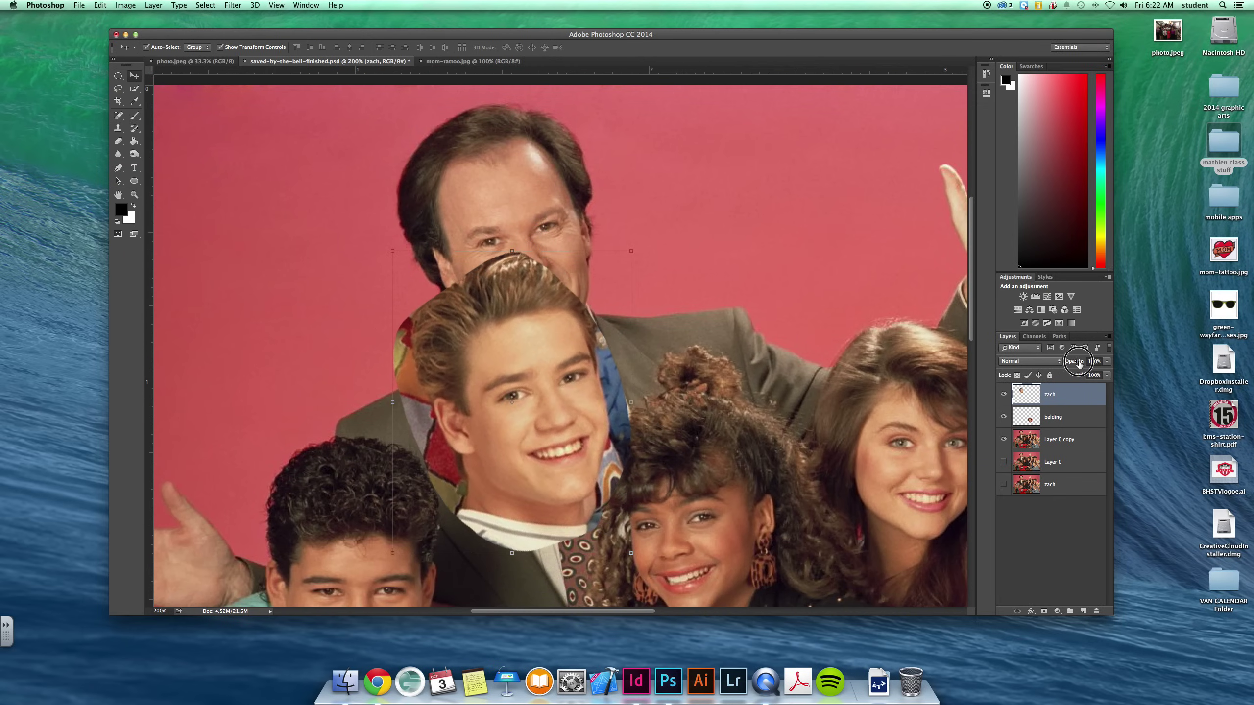
- Lower the zach layer's opacity to 51% and align its face over the suited man's face
{"action": "left_click_drag", "start_coordinate": [1079, 362], "coordinate": [1055, 362]}
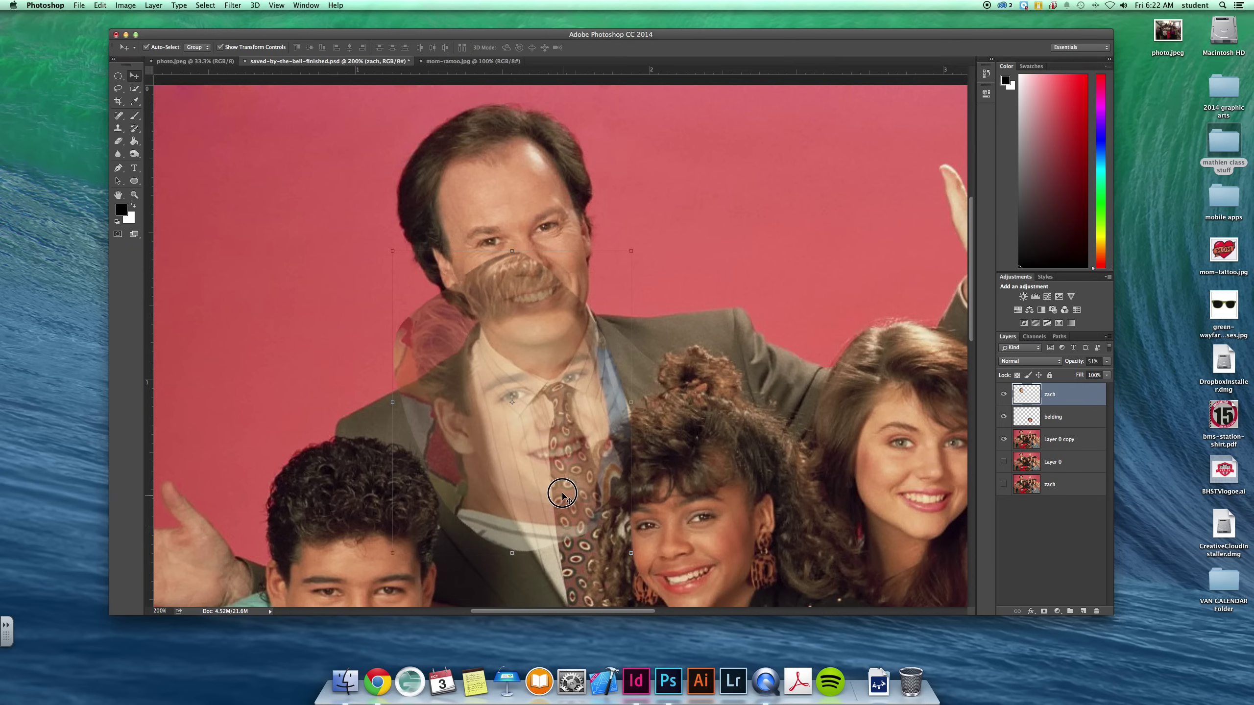
{"action": "left_click_drag", "start_coordinate": [560, 499], "coordinate": [539, 344]}
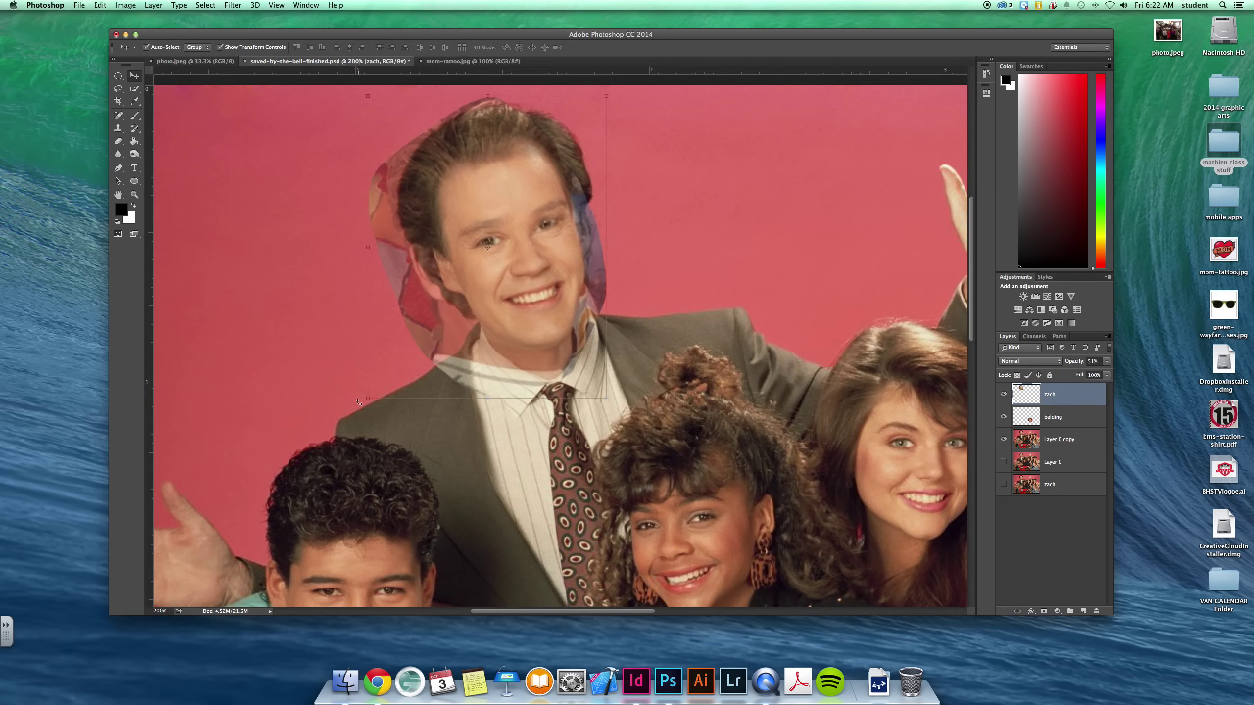
- Scale the zach head to about 98%, rotate it about 2 degrees to match the face beneath, and restore the layer's opacity to 100%
{"action": "left_click_drag", "start_coordinate": [366, 396], "coordinate": [373, 391]}
{"action": "left_click_drag", "start_coordinate": [606, 407], "coordinate": [600, 410]}
{"action": "mouse_move", "coordinate": [569, 298]}
{"action": "left_mouse_down"}
{"action": "mouse_move", "coordinate": [557, 301]}
{"action": "mouse_move", "coordinate": [567, 302]}
{"action": "left_mouse_up"}
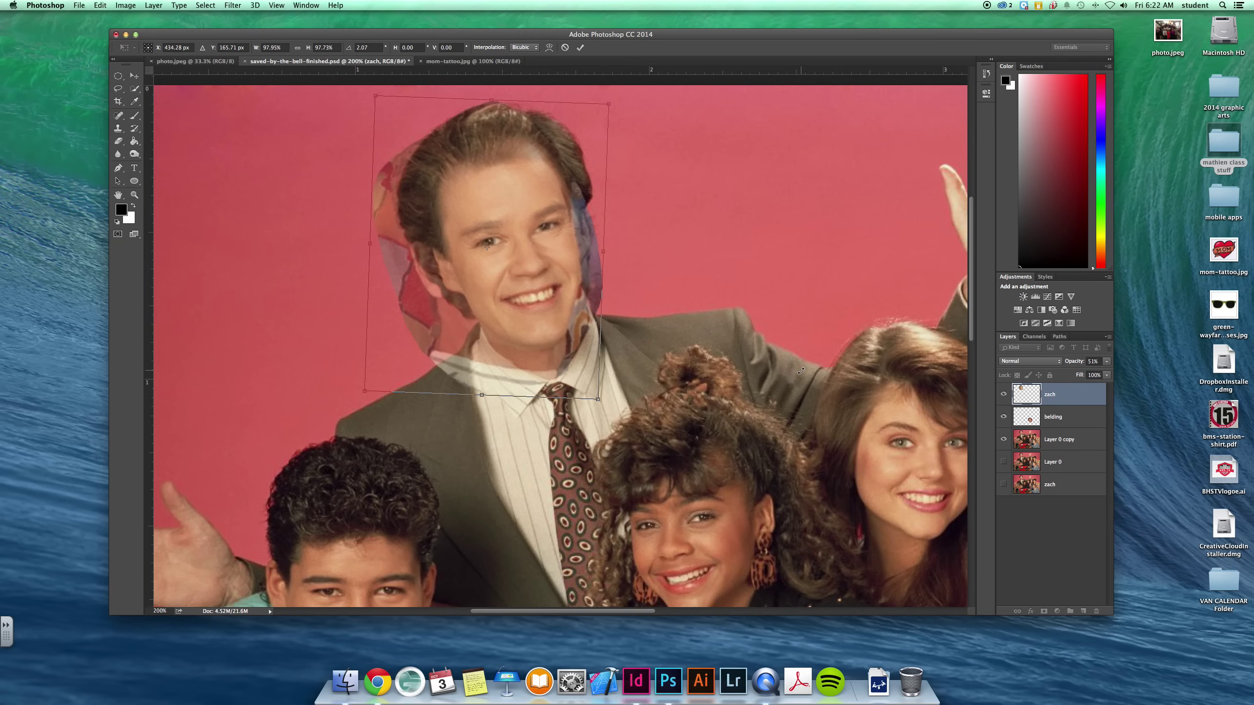
{"action": "key", "text": "Return"}
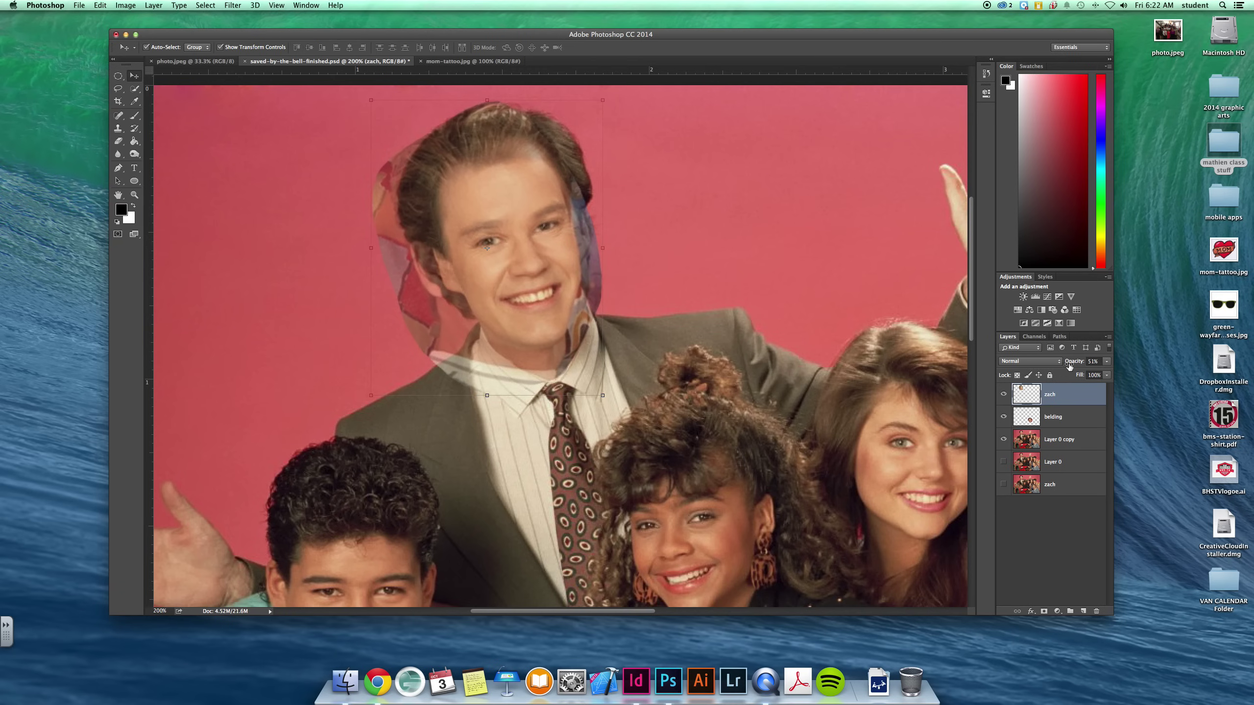
{"action": "left_click_drag", "start_coordinate": [1070, 365], "coordinate": [1139, 359]}
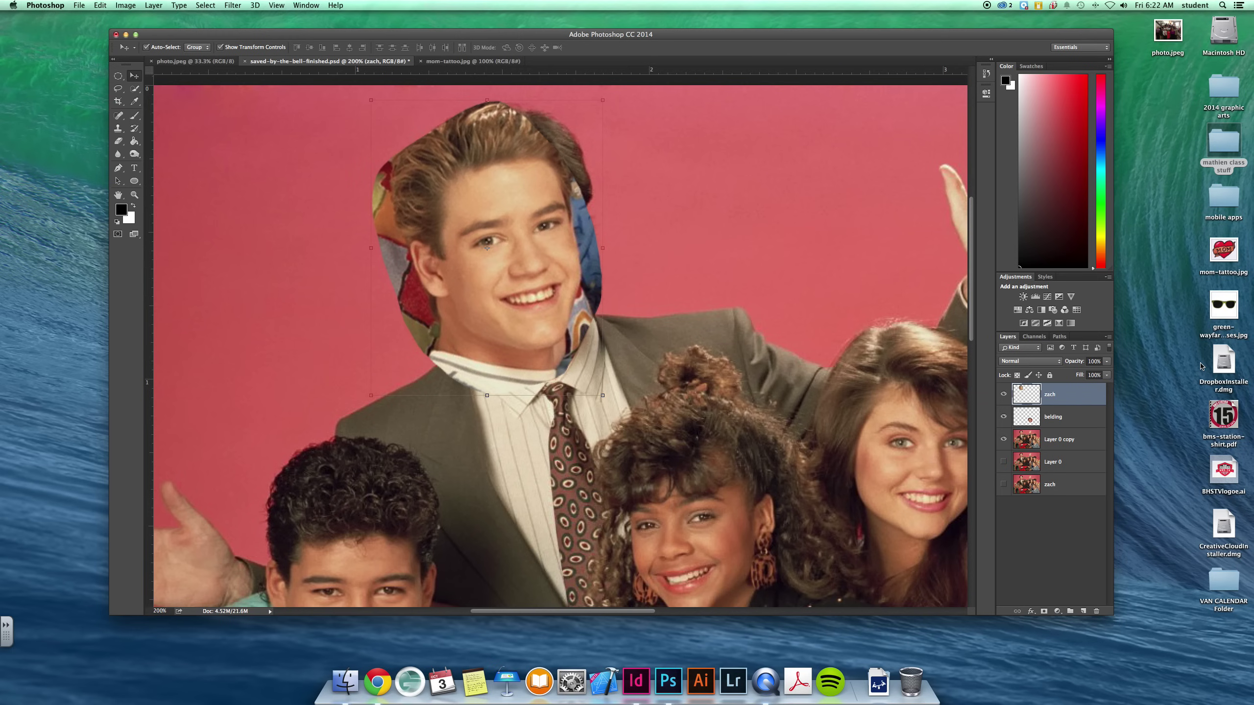
- Add a layer mask to the zach layer and set the brush to 100% opacity and 86% hardness
{"action": "left_click", "coordinate": [1046, 610]}
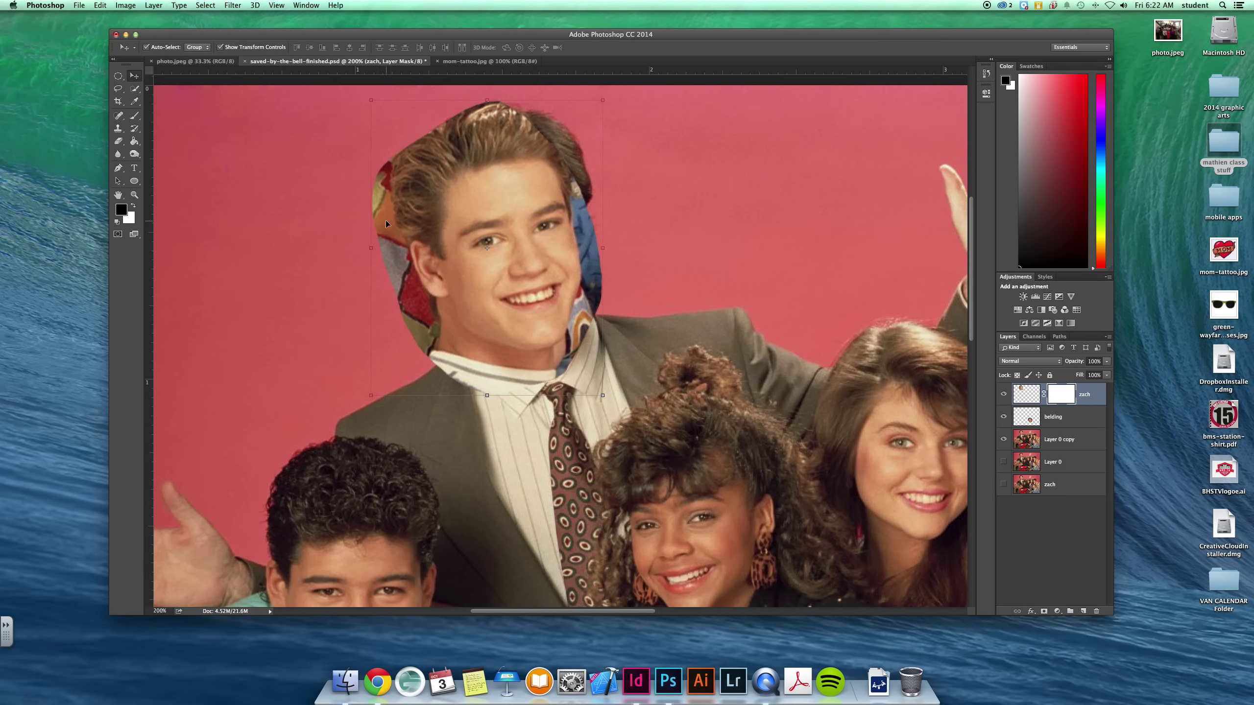
{"action": "left_click", "coordinate": [133, 116]}
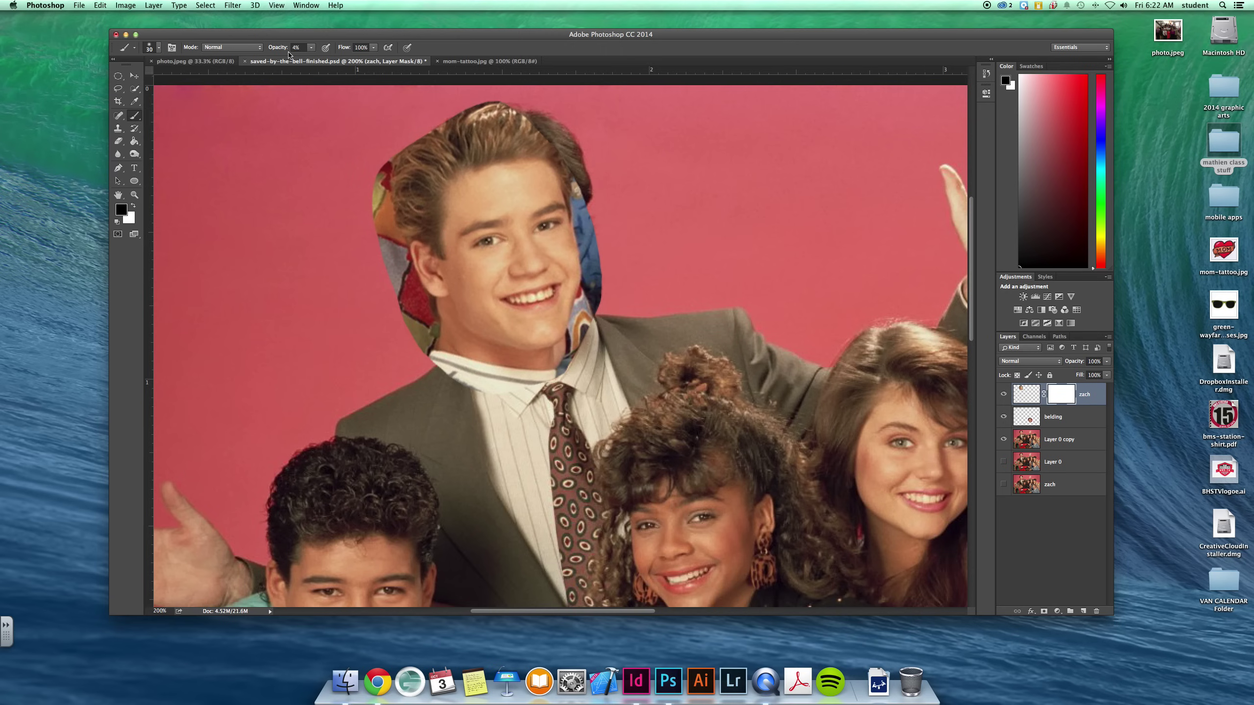
{"action": "left_click_drag", "start_coordinate": [289, 52], "coordinate": [400, 53]}
{"action": "left_click", "coordinate": [158, 48]}
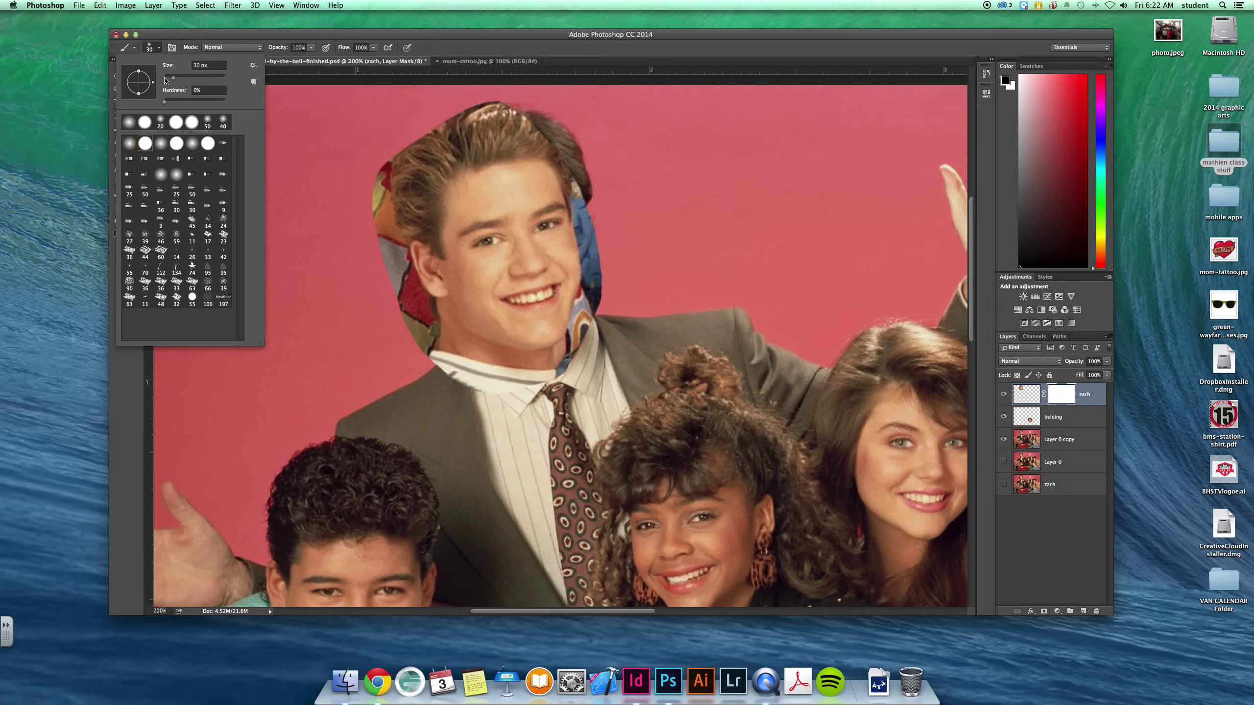
{"action": "left_click_drag", "start_coordinate": [166, 103], "coordinate": [216, 102]}
{"action": "left_click", "coordinate": [158, 48]}
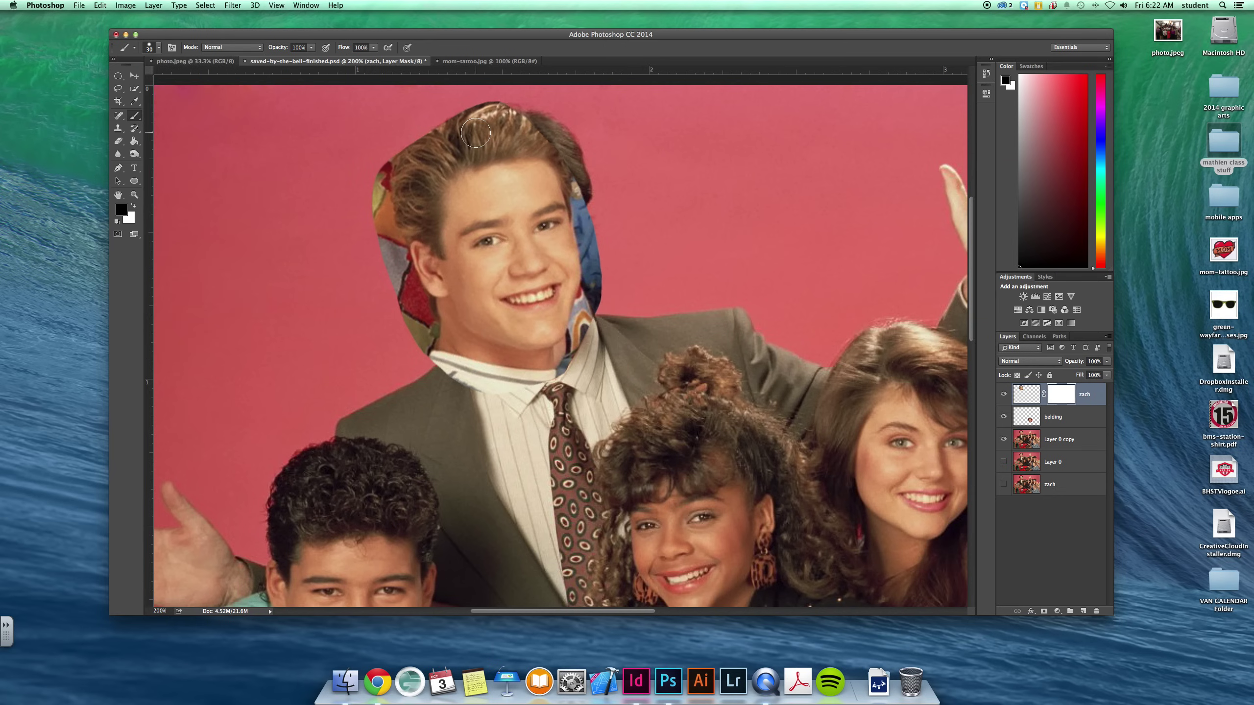
- Mask out the blond hair, patterned background and collar around the zach face using a 45 px black brush
{"action": "key", "text": "bracketright"}
{"action": "key", "text": "bracketright"}
{"action": "mouse_move", "coordinate": [508, 129]}
{"action": "left_mouse_down"}
{"action": "mouse_move", "coordinate": [434, 113]}
{"action": "mouse_move", "coordinate": [560, 106]}
{"action": "mouse_move", "coordinate": [465, 140]}
{"action": "mouse_move", "coordinate": [505, 131]}
{"action": "mouse_move", "coordinate": [395, 140]}
{"action": "mouse_move", "coordinate": [406, 288]}
{"action": "mouse_move", "coordinate": [518, 378]}
{"action": "mouse_move", "coordinate": [448, 372]}
{"action": "mouse_move", "coordinate": [375, 243]}
{"action": "mouse_move", "coordinate": [422, 322]}
{"action": "mouse_move", "coordinate": [467, 344]}
{"action": "mouse_move", "coordinate": [593, 324]}
{"action": "mouse_move", "coordinate": [610, 335]}
{"action": "mouse_move", "coordinate": [587, 325]}
{"action": "mouse_move", "coordinate": [616, 272]}
{"action": "mouse_move", "coordinate": [582, 331]}
{"action": "mouse_move", "coordinate": [607, 238]}
{"action": "mouse_move", "coordinate": [599, 216]}
{"action": "mouse_move", "coordinate": [605, 261]}
{"action": "mouse_move", "coordinate": [554, 148]}
{"action": "mouse_move", "coordinate": [414, 155]}
{"action": "mouse_move", "coordinate": [401, 224]}
{"action": "mouse_move", "coordinate": [441, 336]}
{"action": "mouse_move", "coordinate": [415, 218]}
{"action": "mouse_move", "coordinate": [427, 186]}
{"action": "left_mouse_up"}
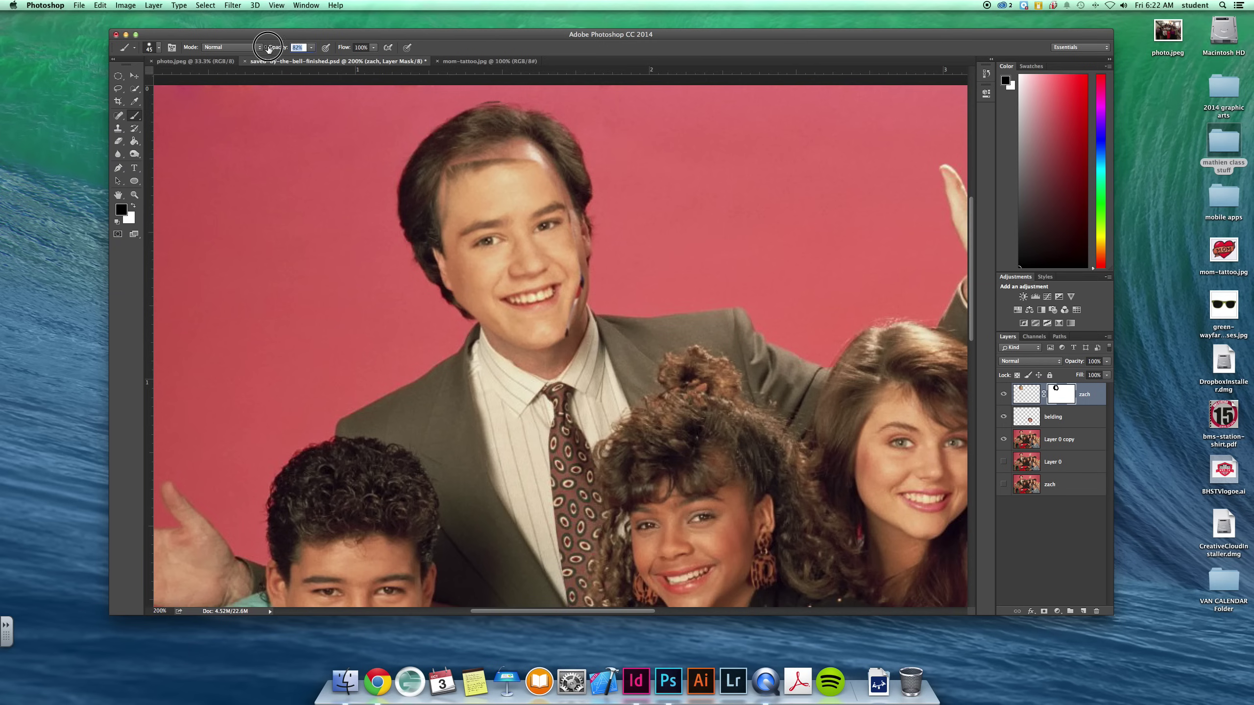
- Set the brush opacity to 10% and gradually mask the forehead to blend it into the suited man's hairline
{"action": "key", "text": "1"}
{"action": "left_click", "coordinate": [156, 49]}
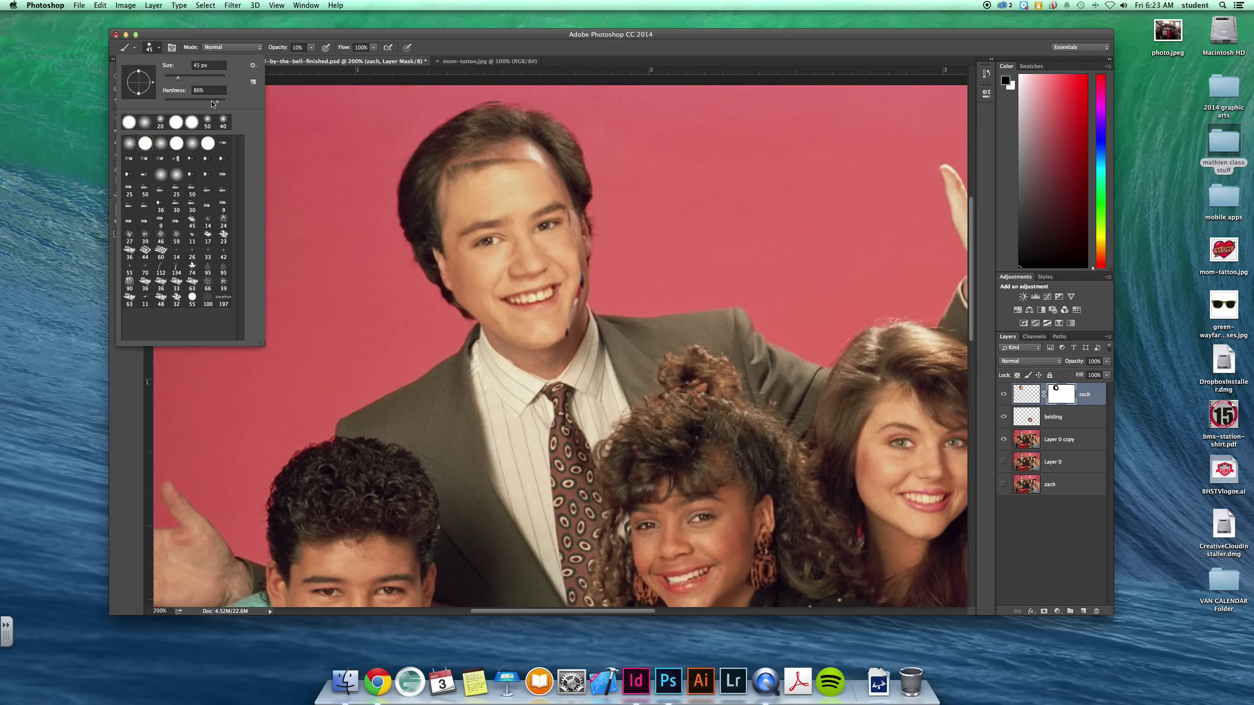
{"action": "left_click", "coordinate": [159, 50]}
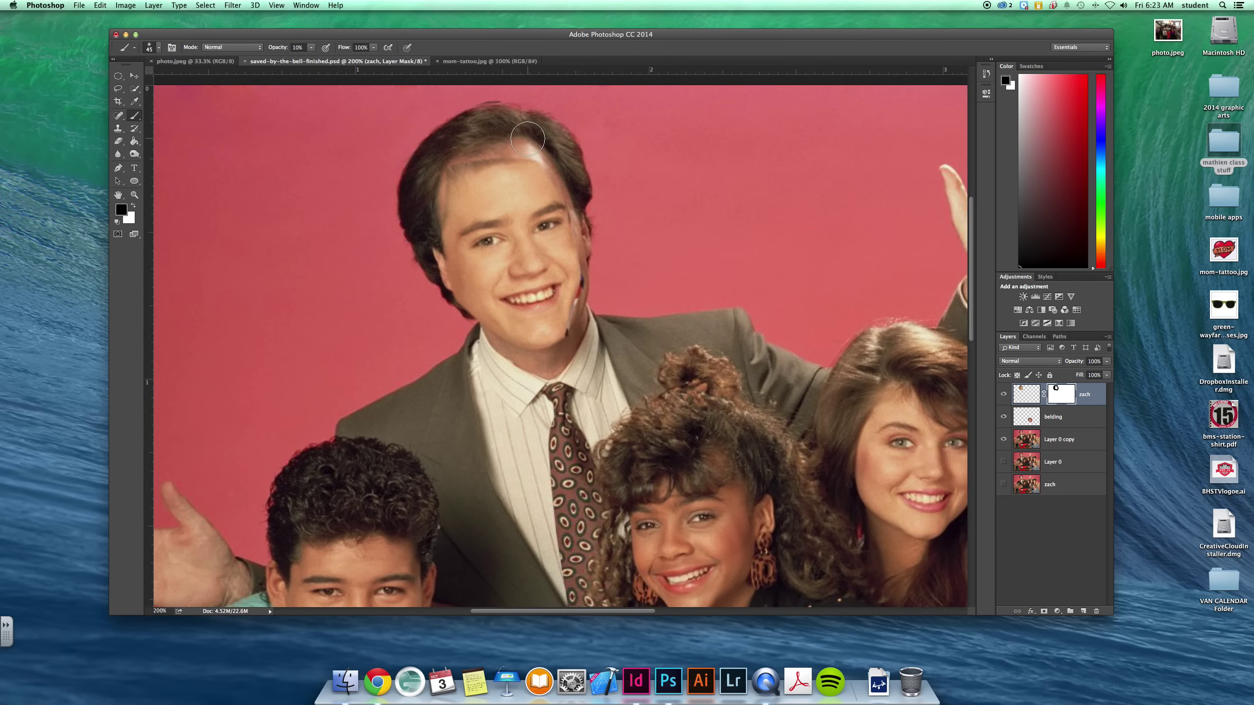
{"action": "left_click_drag", "start_coordinate": [517, 139], "coordinate": [372, 180]}
{"action": "mouse_move", "coordinate": [549, 153]}
{"action": "left_mouse_down"}
{"action": "mouse_move", "coordinate": [403, 174]}
{"action": "mouse_move", "coordinate": [521, 153]}
{"action": "mouse_move", "coordinate": [378, 173]}
{"action": "left_mouse_up"}
{"action": "left_click_drag", "start_coordinate": [524, 158], "coordinate": [365, 160]}
{"action": "mouse_move", "coordinate": [548, 150]}
{"action": "left_mouse_down"}
{"action": "mouse_move", "coordinate": [370, 165]}
{"action": "mouse_move", "coordinate": [572, 148]}
{"action": "mouse_move", "coordinate": [411, 163]}
{"action": "mouse_move", "coordinate": [534, 157]}
{"action": "mouse_move", "coordinate": [451, 150]}
{"action": "left_mouse_up"}
{"action": "mouse_move", "coordinate": [524, 160]}
{"action": "left_mouse_down"}
{"action": "mouse_move", "coordinate": [426, 156]}
{"action": "mouse_move", "coordinate": [506, 149]}
{"action": "mouse_move", "coordinate": [482, 173]}
{"action": "mouse_move", "coordinate": [468, 163]}
{"action": "mouse_move", "coordinate": [425, 235]}
{"action": "mouse_move", "coordinate": [442, 193]}
{"action": "mouse_move", "coordinate": [425, 268]}
{"action": "mouse_move", "coordinate": [431, 257]}
{"action": "mouse_move", "coordinate": [468, 342]}
{"action": "left_mouse_up"}
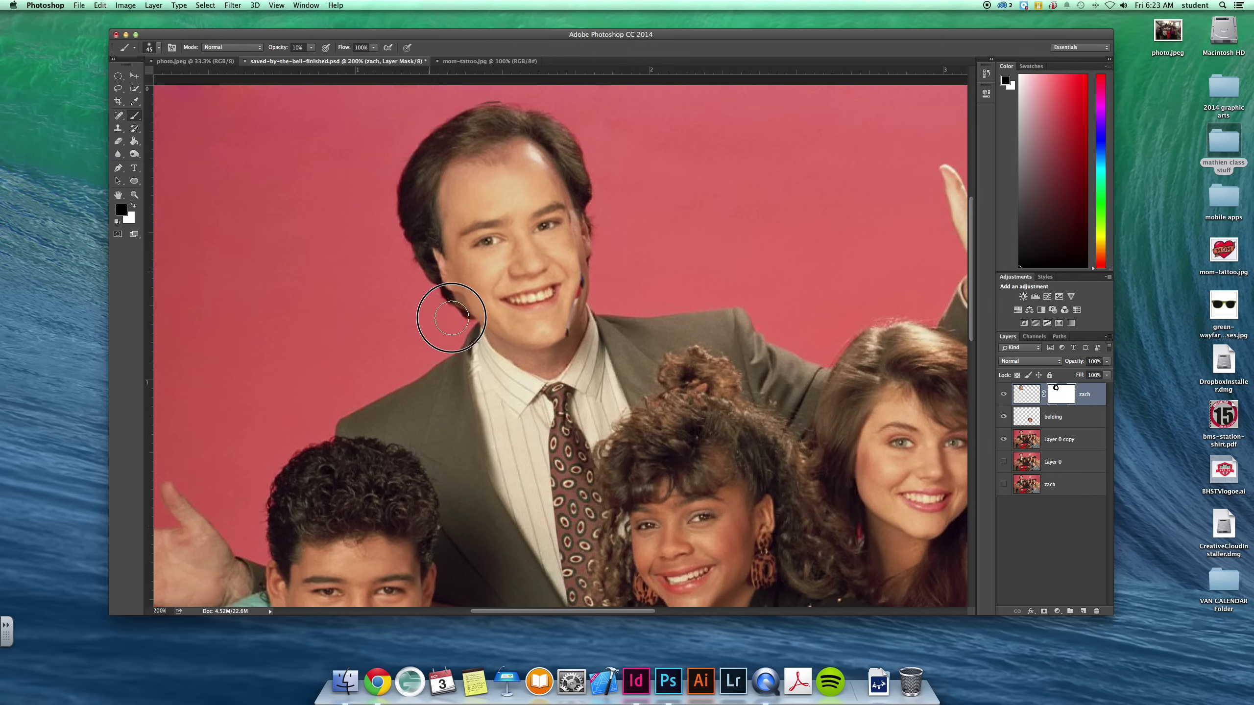
- Blend the swapped face's cheeks, jaw and neck edges into the suited man's head with light 10% mask strokes
{"action": "mouse_move", "coordinate": [442, 307]}
{"action": "left_mouse_down"}
{"action": "mouse_move", "coordinate": [430, 253]}
{"action": "mouse_move", "coordinate": [441, 301]}
{"action": "mouse_move", "coordinate": [479, 360]}
{"action": "left_mouse_up"}
{"action": "left_click_drag", "start_coordinate": [439, 259], "coordinate": [511, 390]}
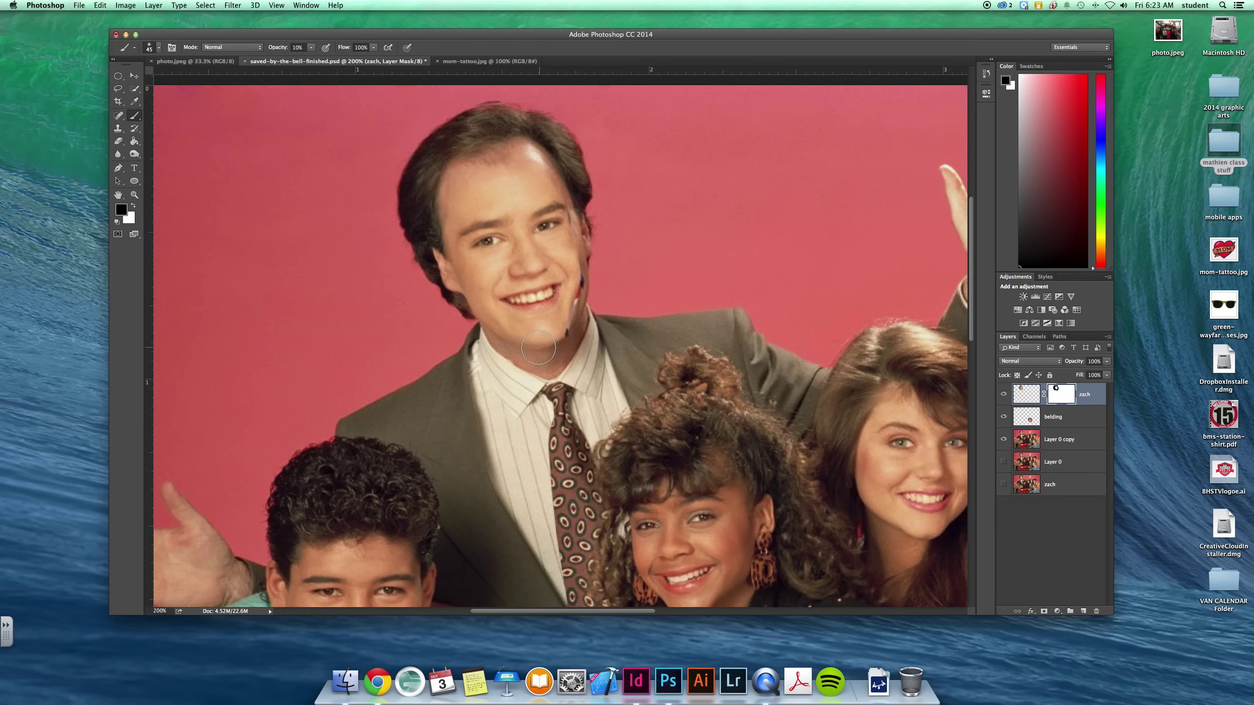
{"action": "left_click", "coordinate": [577, 349]}
{"action": "left_click", "coordinate": [602, 262]}
{"action": "left_click", "coordinate": [594, 273]}
{"action": "left_click", "coordinate": [577, 322]}
{"action": "left_click", "coordinate": [577, 281]}
{"action": "left_click", "coordinate": [589, 286]}
{"action": "mouse_move", "coordinate": [598, 260]}
{"action": "left_mouse_down"}
{"action": "mouse_move", "coordinate": [587, 315]}
{"action": "mouse_move", "coordinate": [590, 280]}
{"action": "mouse_move", "coordinate": [554, 141]}
{"action": "mouse_move", "coordinate": [594, 152]}
{"action": "left_mouse_up"}
{"action": "left_click_drag", "start_coordinate": [437, 217], "coordinate": [429, 274]}
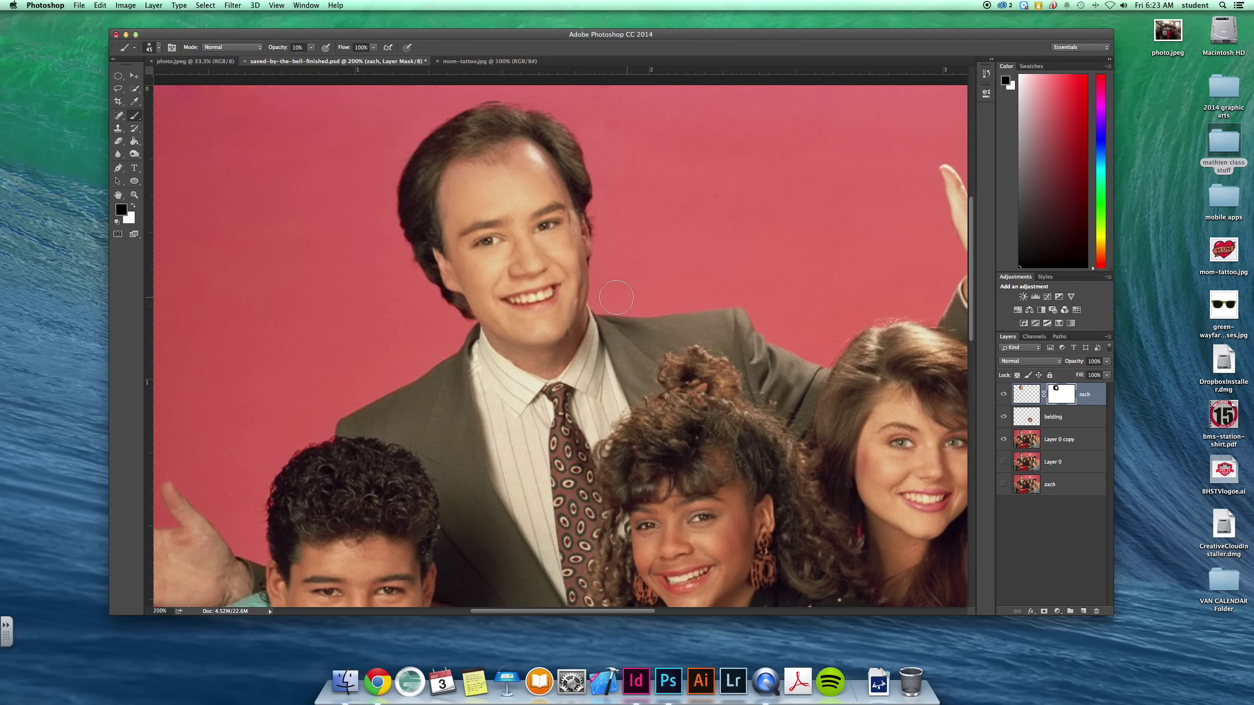
- Finish blending the swapped face's cheek and forehead edges on the mask, and nudge the zach layer slightly right and up
{"action": "mouse_move", "coordinate": [601, 327]}
{"action": "left_mouse_down"}
{"action": "mouse_move", "coordinate": [586, 313]}
{"action": "mouse_move", "coordinate": [583, 334]}
{"action": "mouse_move", "coordinate": [602, 230]}
{"action": "mouse_move", "coordinate": [576, 196]}
{"action": "mouse_move", "coordinate": [573, 225]}
{"action": "mouse_move", "coordinate": [543, 177]}
{"action": "left_mouse_up"}
{"action": "left_click", "coordinate": [134, 77]}
{"action": "key", "text": "Right"}
{"action": "key", "text": "Right"}
{"action": "key", "text": "Right"}
{"action": "key", "text": "Right"}
{"action": "key", "text": "Right"}
{"action": "key", "text": "Right"}
{"action": "key", "text": "Right"}
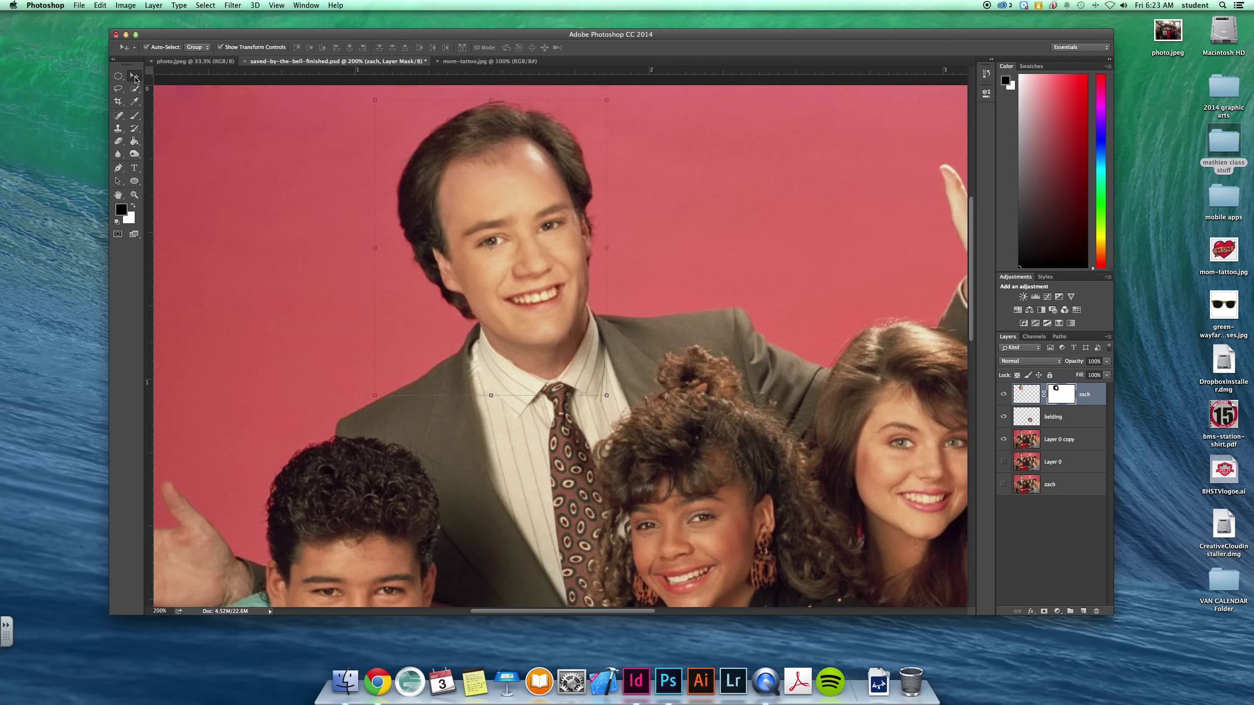
{"action": "key", "text": "Up"}
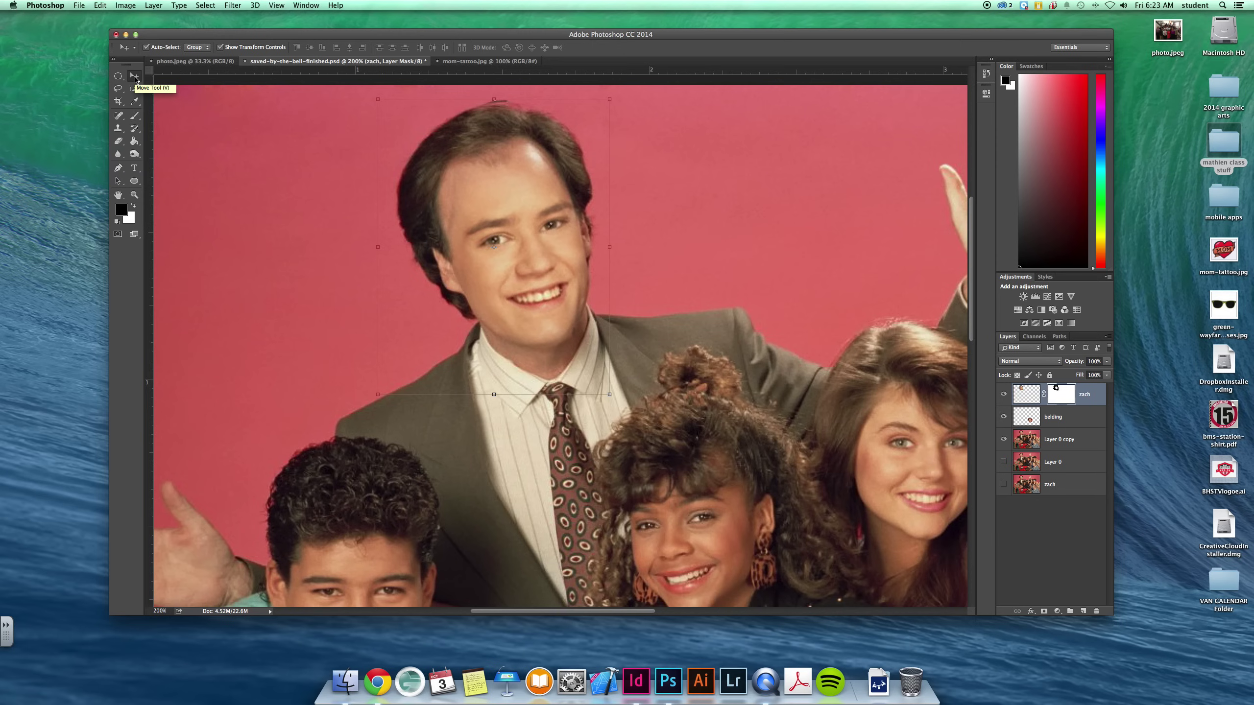
{"action": "key", "text": "Left"}
- Apply a Hue/Saturation adjustment with a slight hue shift to the zach layer's image rather than its mask
{"action": "left_click", "coordinate": [134, 116]}
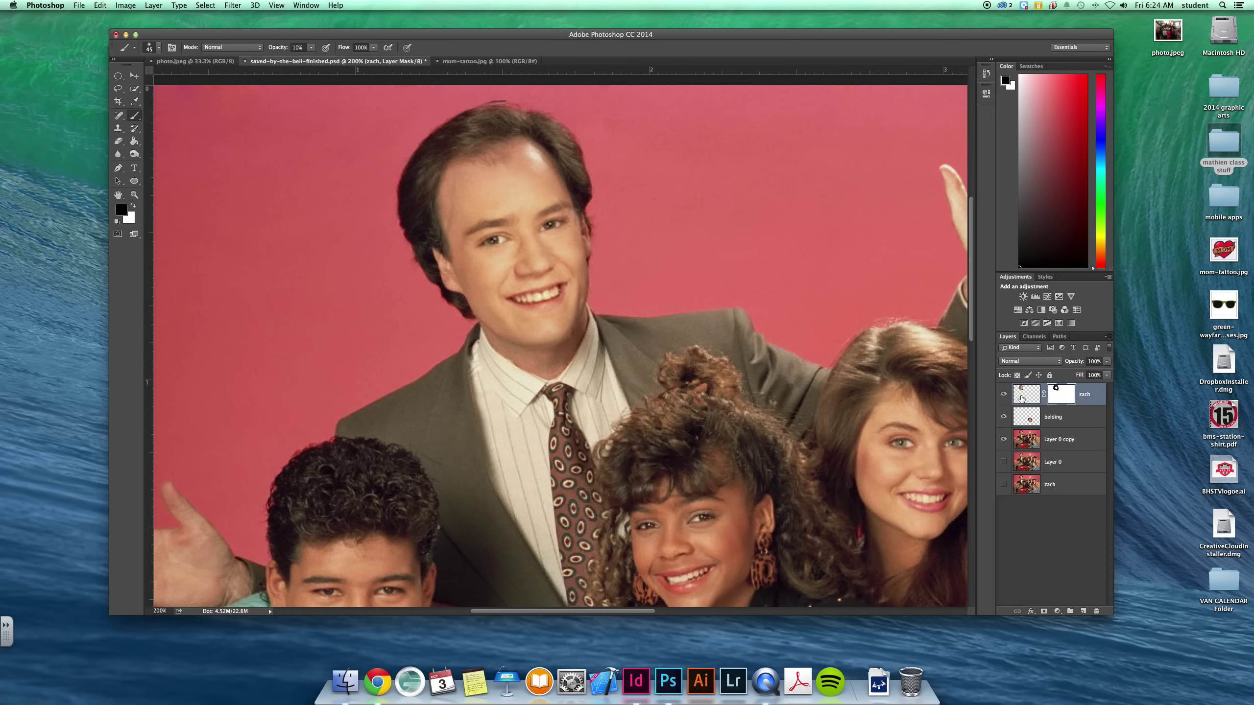
{"action": "left_click", "coordinate": [1021, 398]}
{"action": "left_click", "coordinate": [1056, 397]}
{"action": "left_click", "coordinate": [1024, 400]}
{"action": "left_click", "coordinate": [1061, 398]}
{"action": "left_click", "coordinate": [1023, 399]}
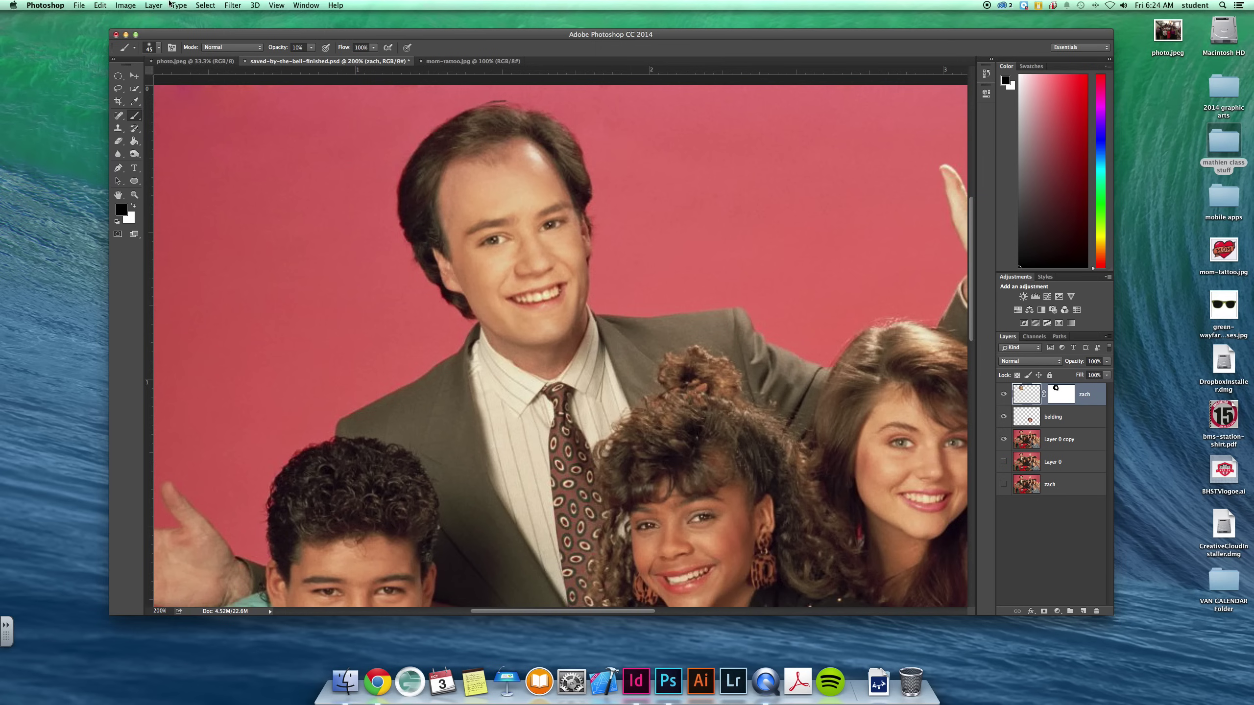
{"action": "left_click", "coordinate": [169, 5]}
{"action": "mouse_move", "coordinate": [148, 32]}
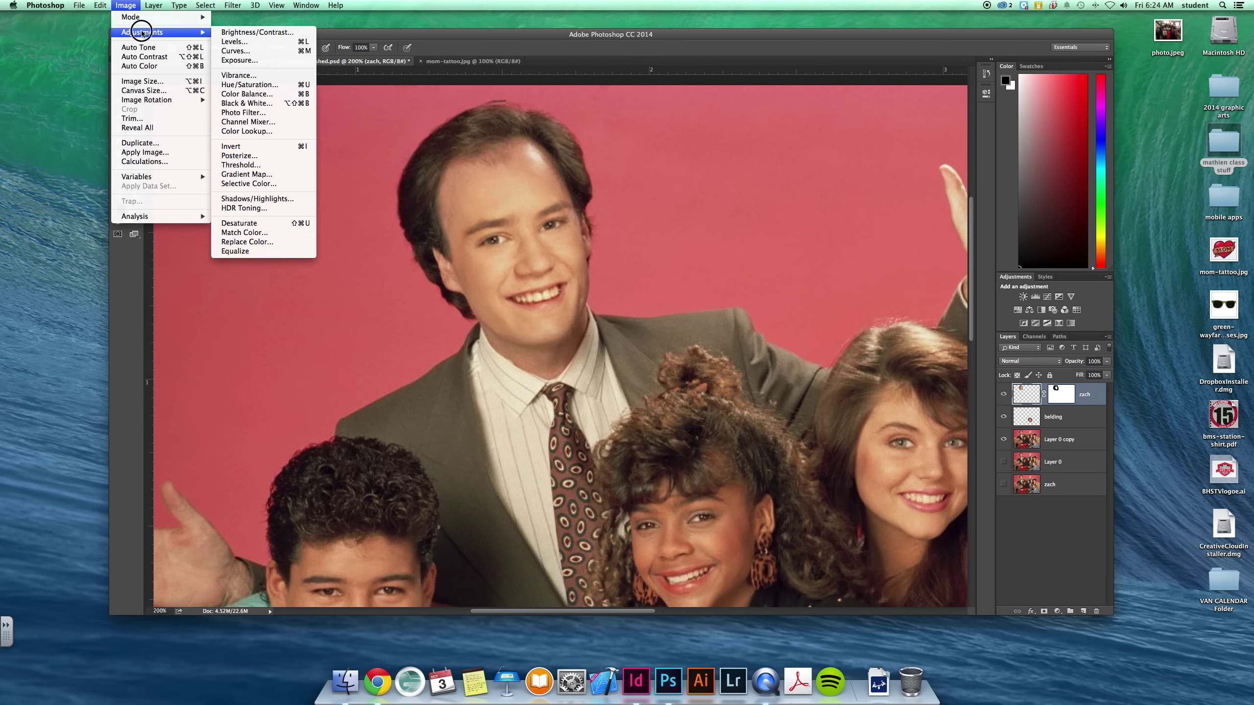
{"action": "left_click", "coordinate": [265, 86]}
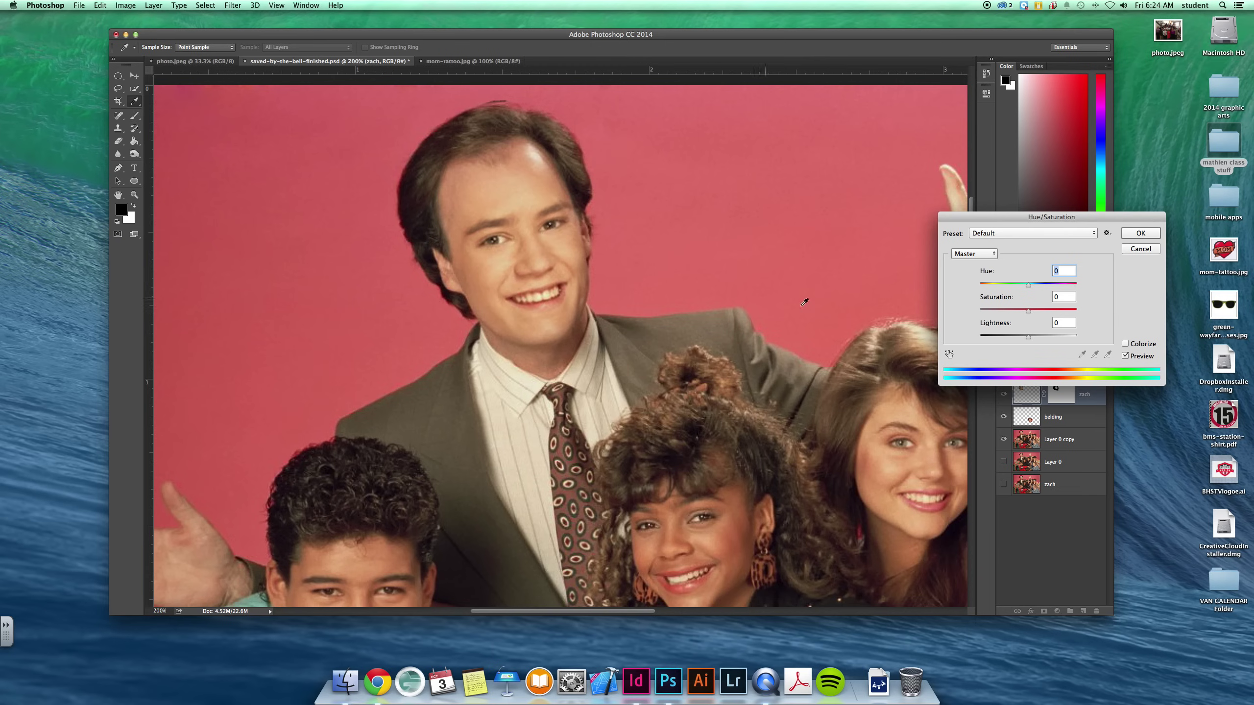
{"action": "left_click", "coordinate": [1028, 289]}
{"action": "left_click_drag", "start_coordinate": [1028, 289], "coordinate": [1029, 289]}
{"action": "left_click", "coordinate": [1126, 357]}
{"action": "left_click", "coordinate": [1140, 232]}
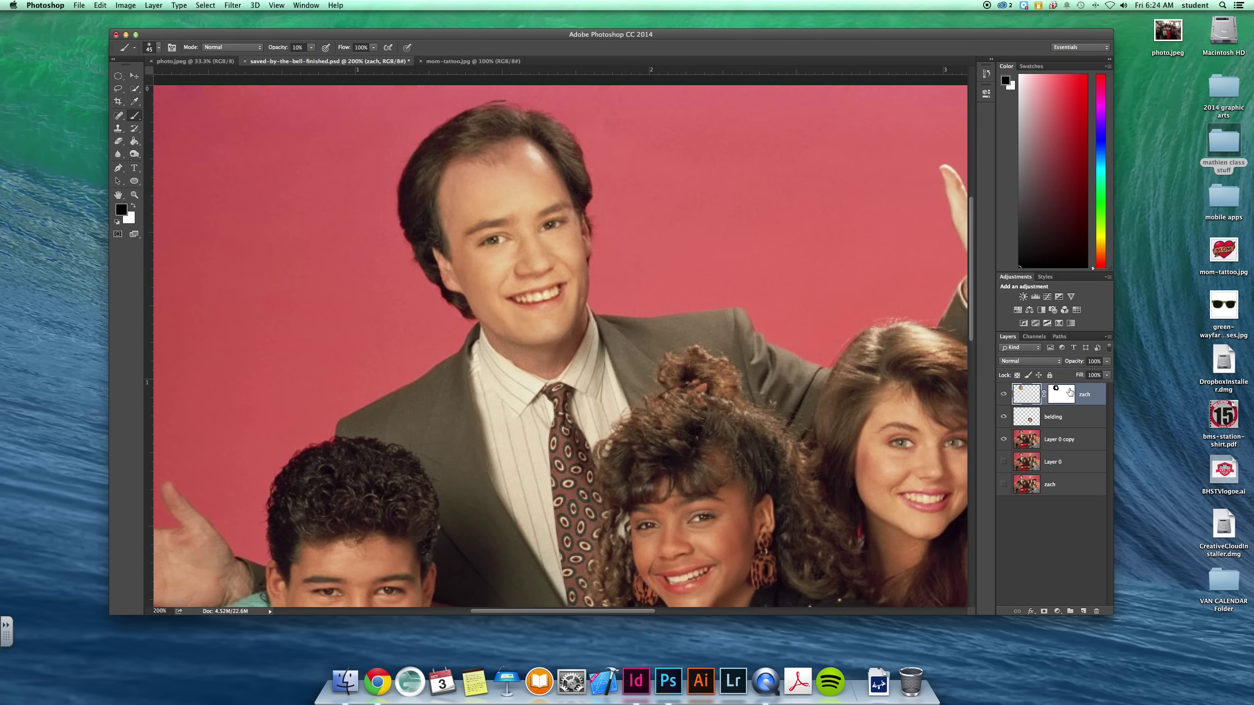
- Touch up the zach layer mask along the swapped face's temple with a 10% opacity brush stroke
{"action": "left_click", "coordinate": [1067, 394]}
{"action": "mouse_move", "coordinate": [434, 217]}
{"action": "left_mouse_down"}
{"action": "mouse_move", "coordinate": [435, 267]}
{"action": "mouse_move", "coordinate": [437, 218]}
{"action": "mouse_move", "coordinate": [450, 225]}
{"action": "left_mouse_up"}
{"action": "key", "text": "super+minus"}
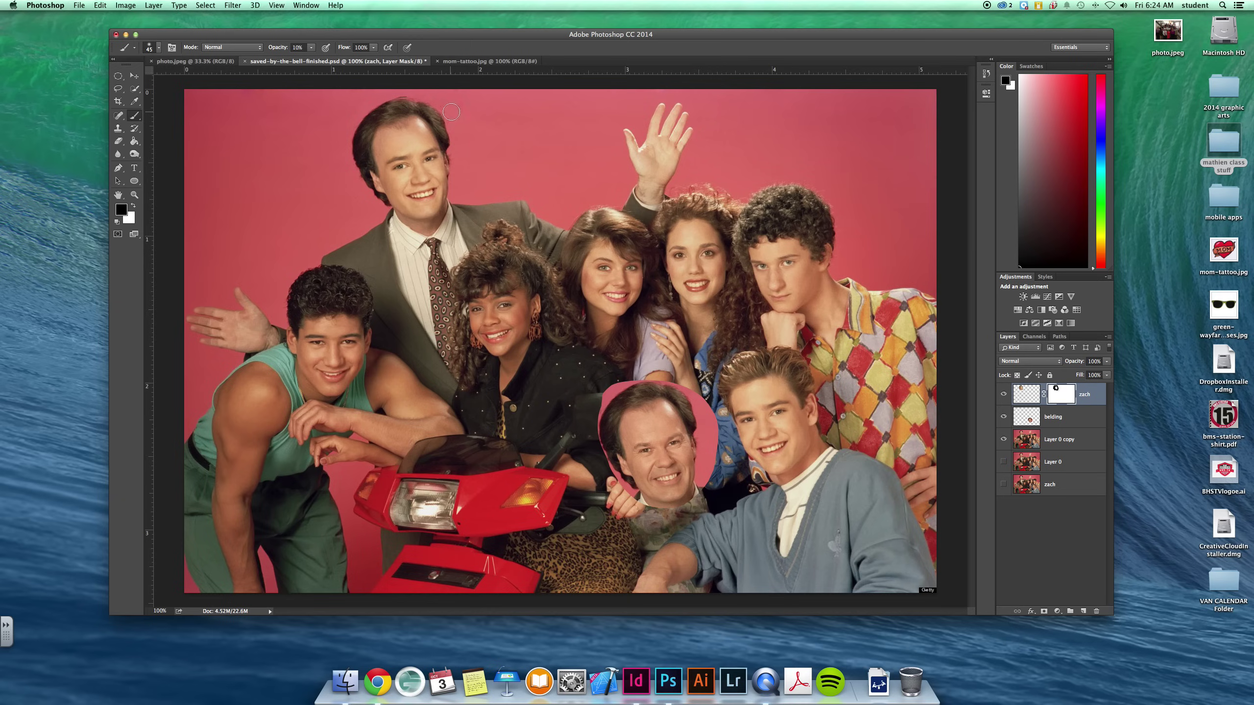
- Float mom-tattoo.jpg in its own window over the group photo
{"action": "left_click", "coordinate": [469, 60]}
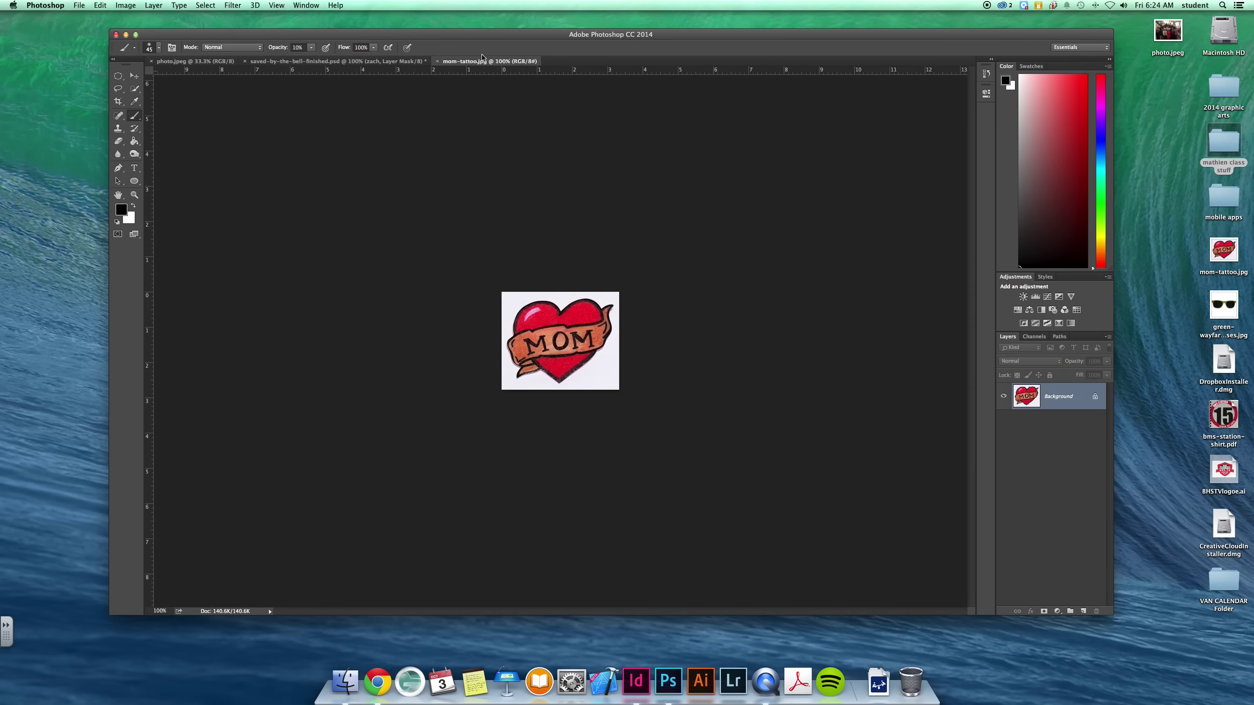
{"action": "left_click_drag", "start_coordinate": [482, 57], "coordinate": [623, 133]}
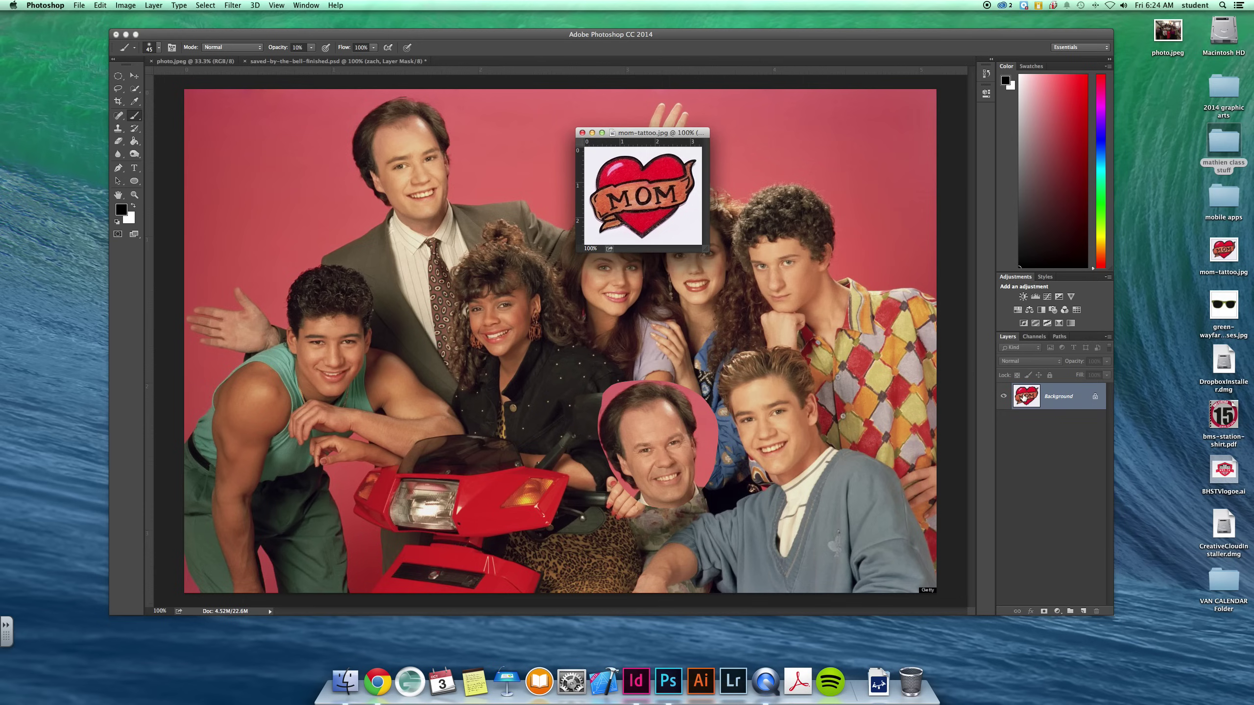
{"action": "left_click_drag", "start_coordinate": [617, 135], "coordinate": [747, 179]}
- Duplicate the tattoo image's Background layer into saved-by-the-bell-finished.psd and make that document active
{"action": "right_click", "coordinate": [1033, 401]}
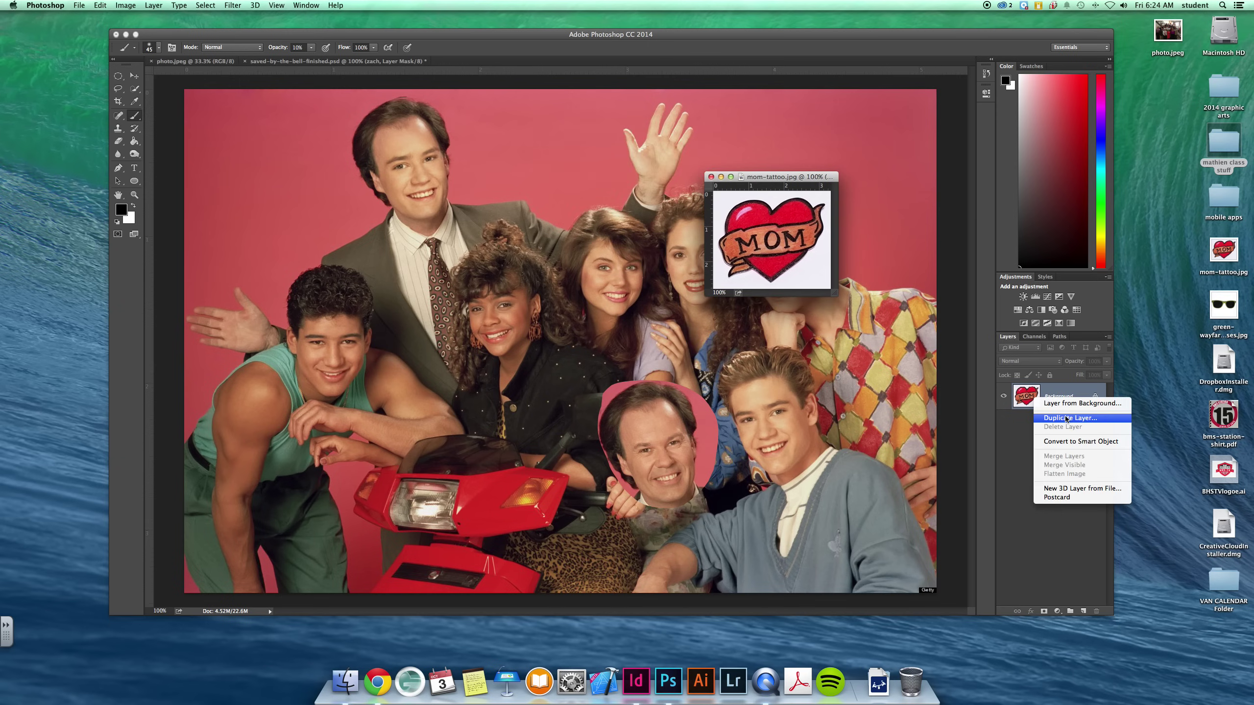
{"action": "left_click", "coordinate": [1065, 418]}
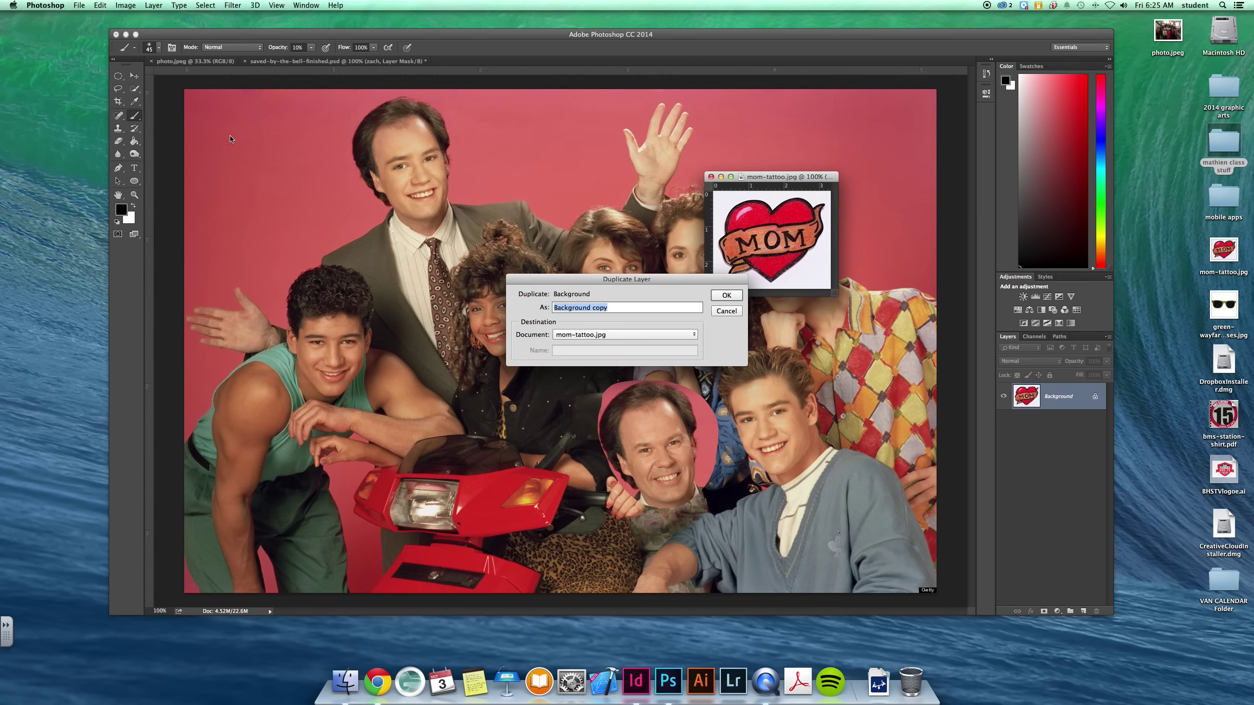
{"action": "left_click", "coordinate": [654, 334]}
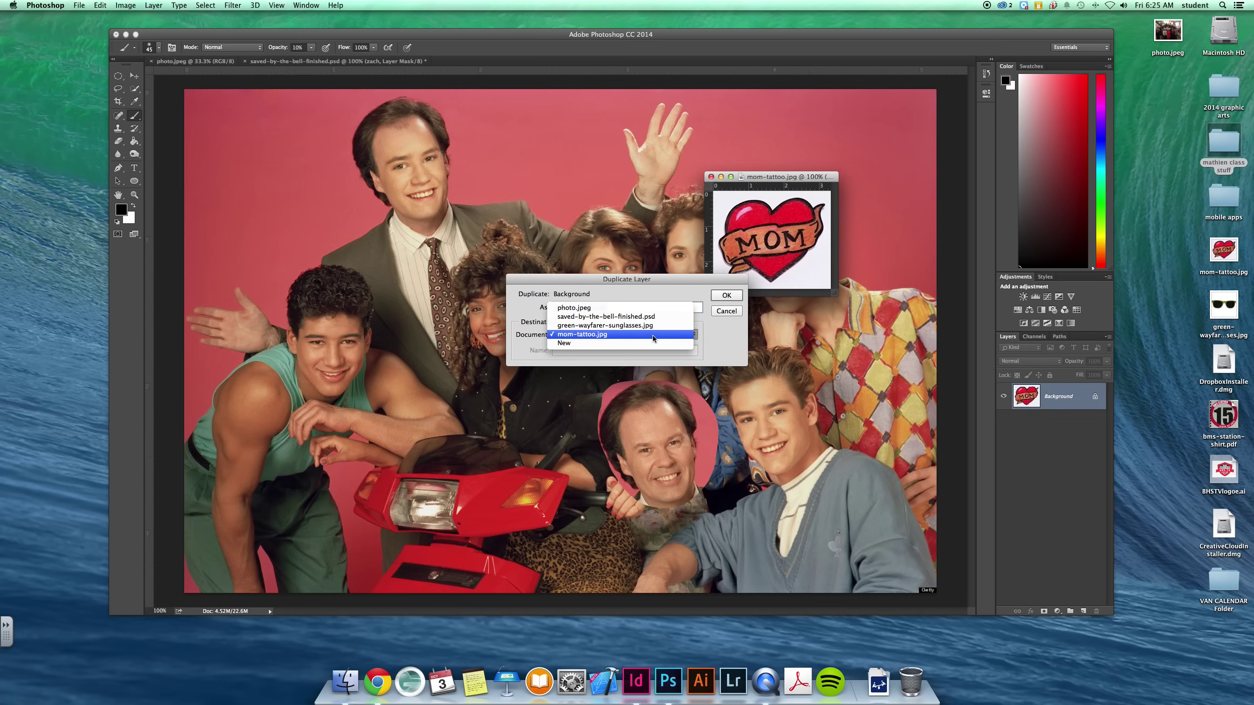
{"action": "left_click", "coordinate": [591, 316]}
{"action": "left_click", "coordinate": [726, 295]}
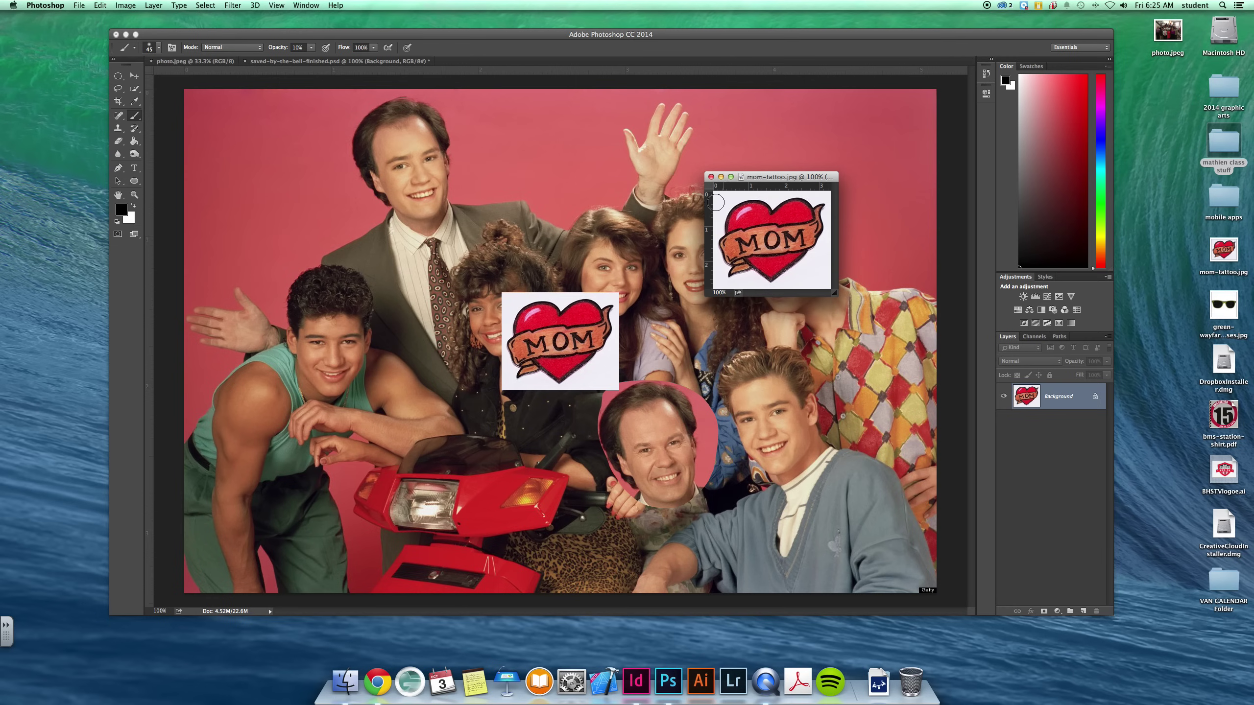
{"action": "left_click", "coordinate": [634, 226]}
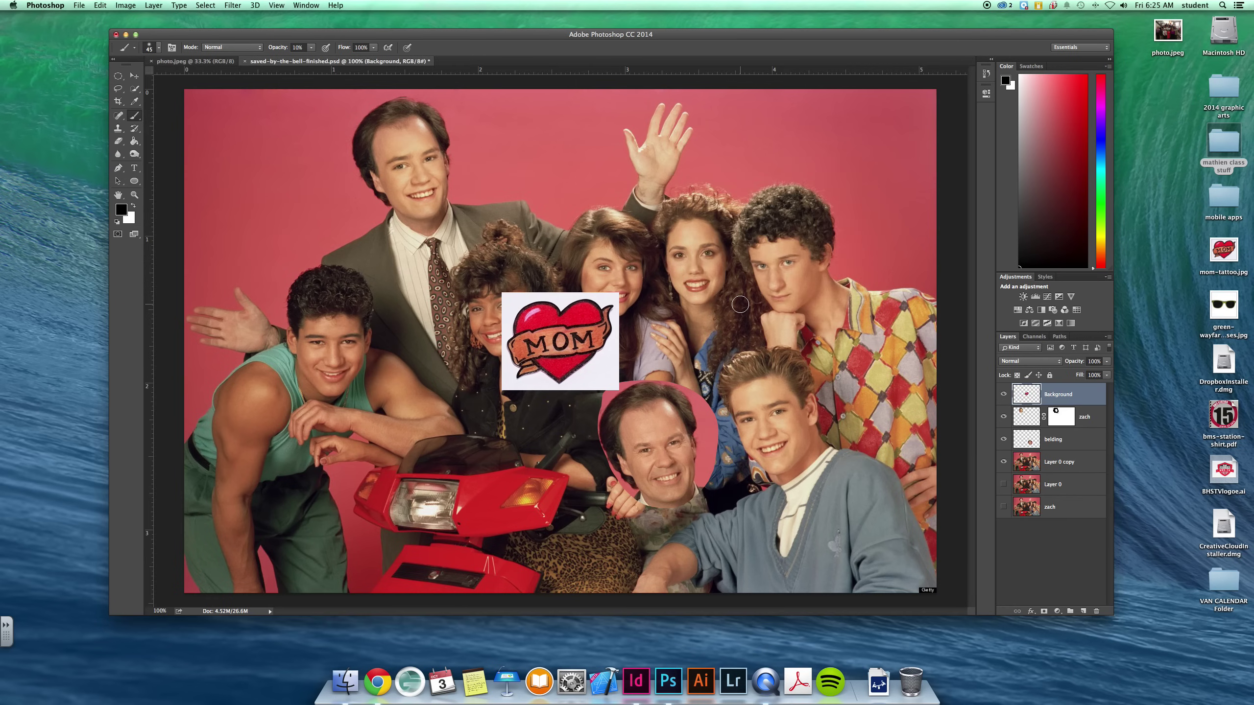
- Move the tattoo over the upper arm of the man in the green tank top and place its layer directly below belding
{"action": "left_click", "coordinate": [133, 76]}
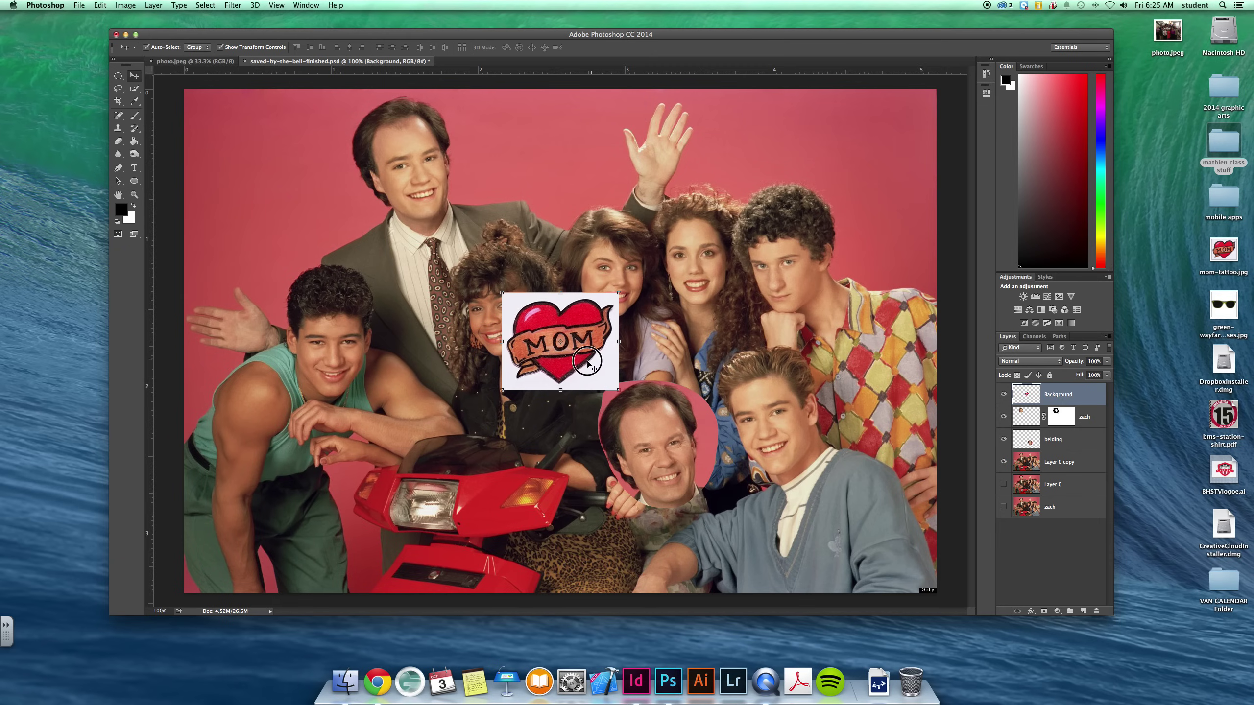
{"action": "left_click_drag", "start_coordinate": [592, 342], "coordinate": [282, 436]}
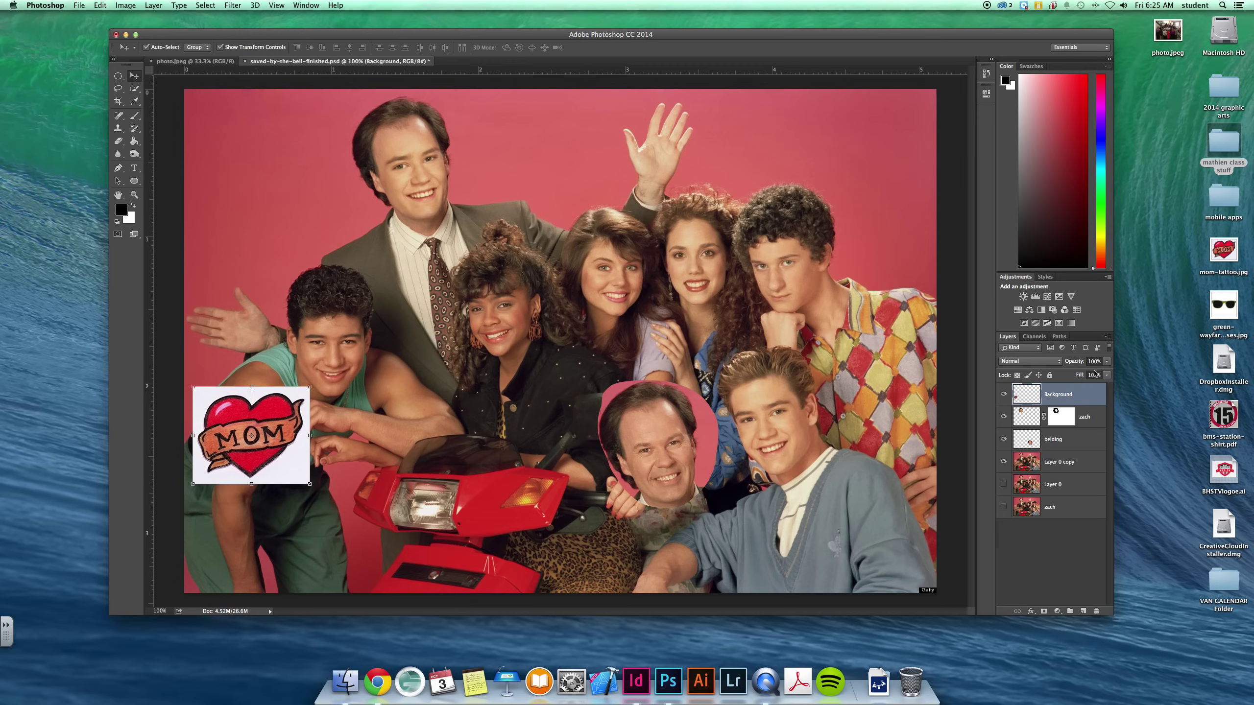
{"action": "left_click", "coordinate": [1030, 363]}
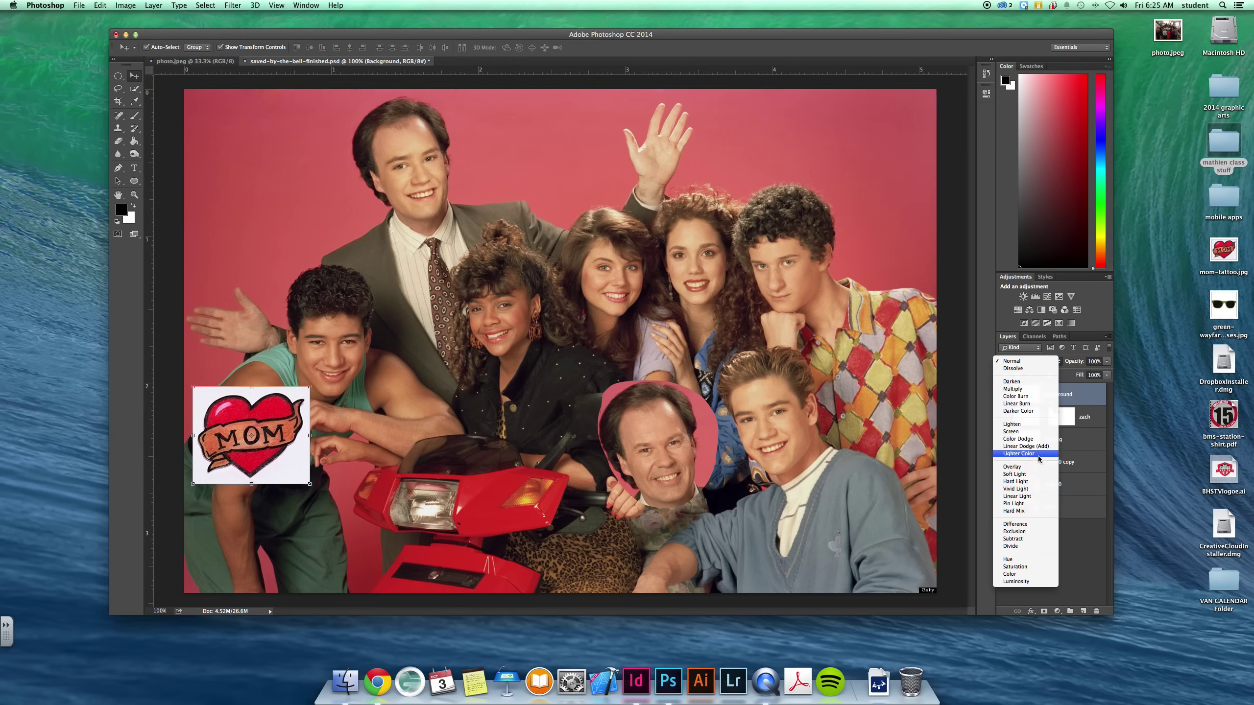
{"action": "left_click", "coordinate": [1087, 539]}
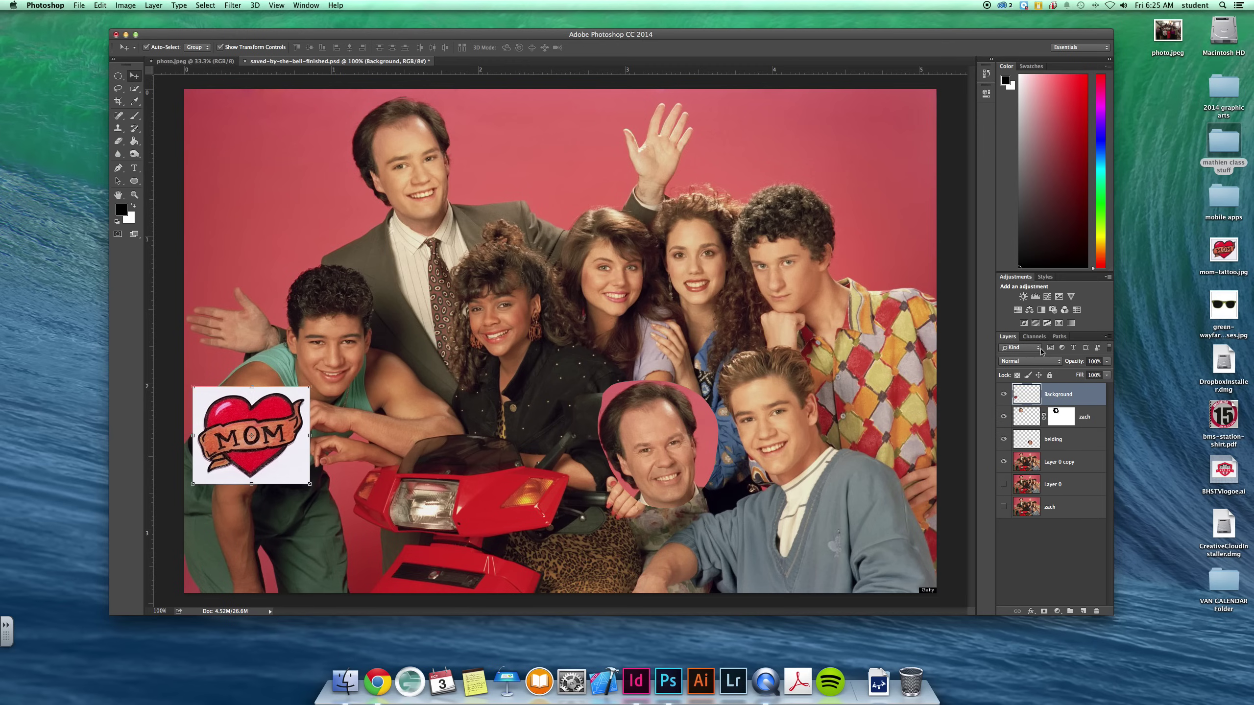
{"action": "left_click_drag", "start_coordinate": [1073, 396], "coordinate": [1059, 457]}
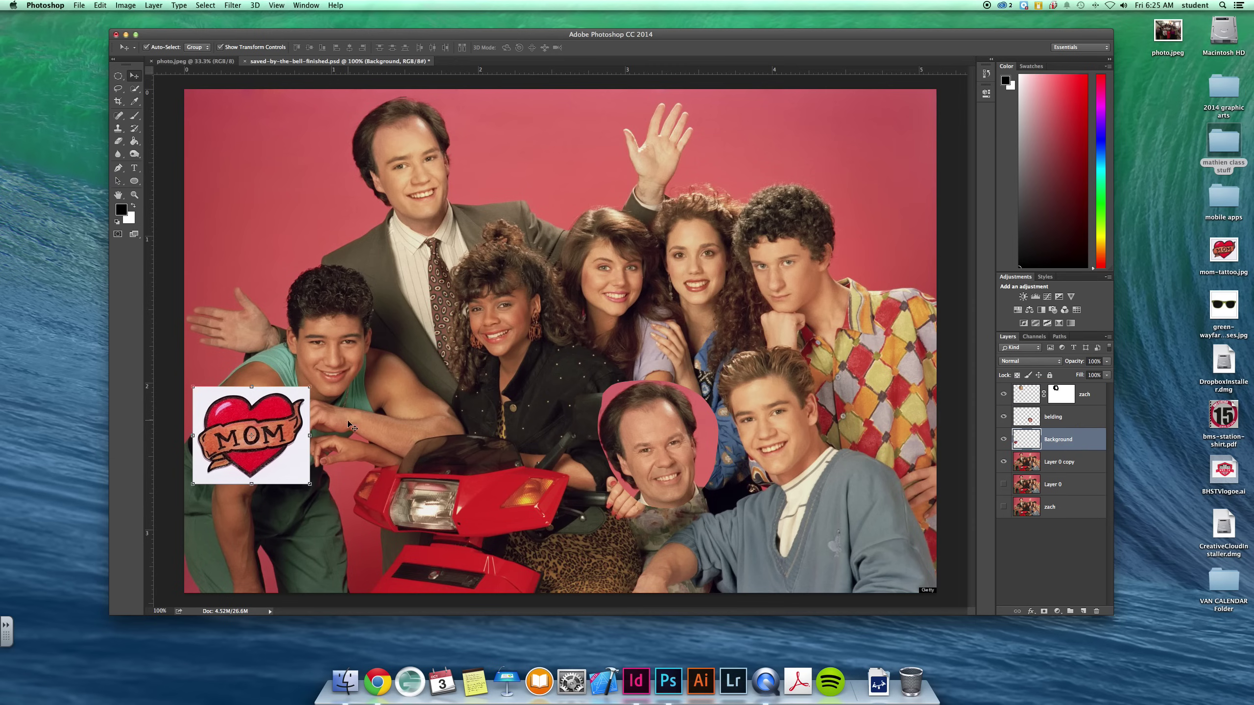
- Try Dissolve, Color Burn, Darker Color and Screen blending on the tattoo layer and settle on Multiply
{"action": "left_click", "coordinate": [1037, 361]}
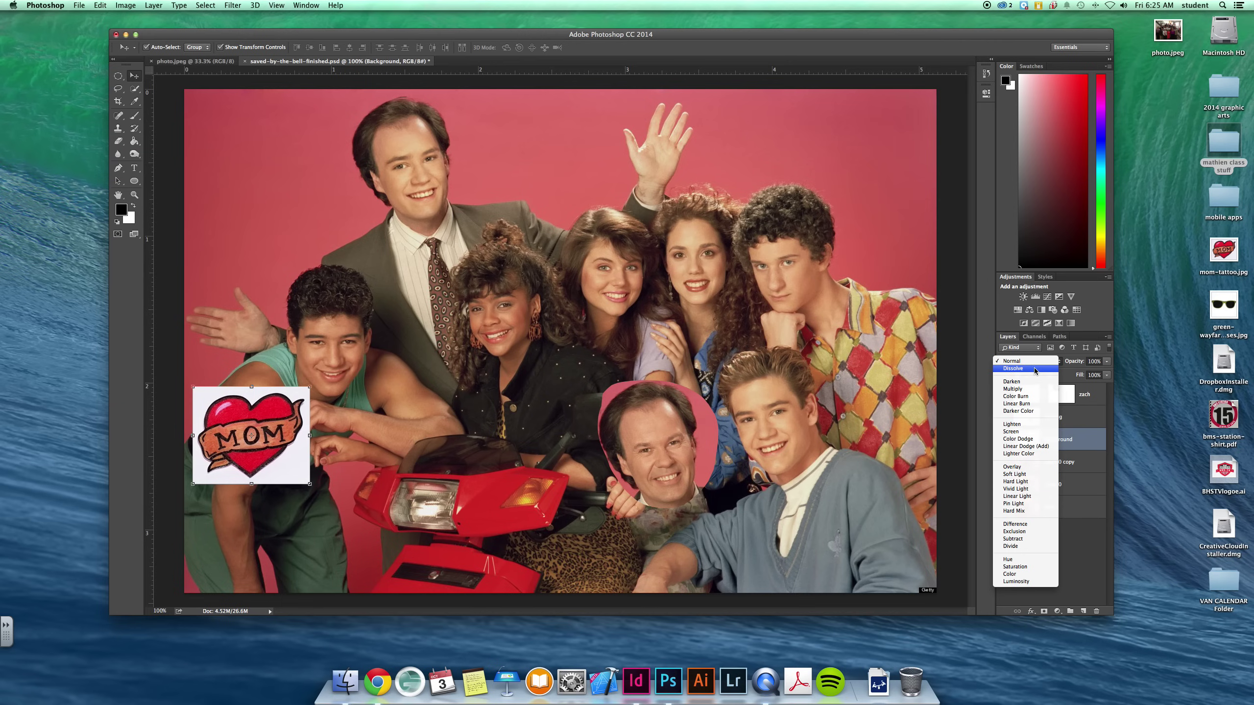
{"action": "left_click", "coordinate": [1031, 371]}
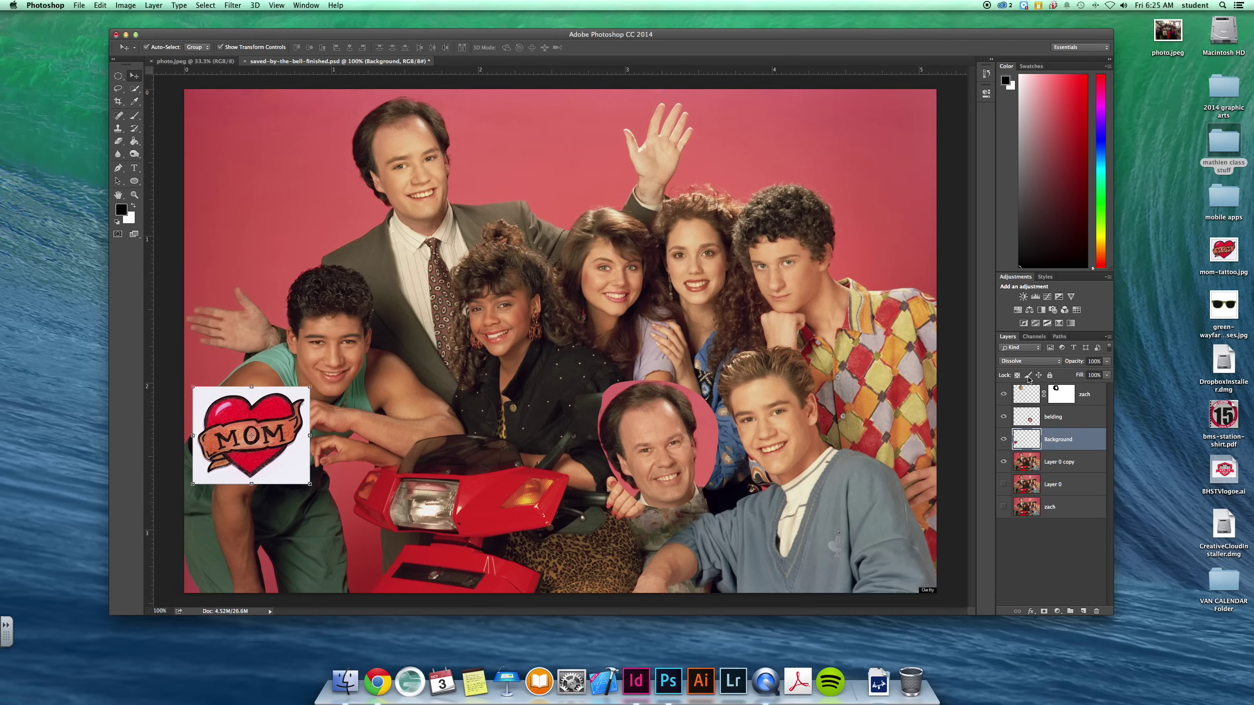
{"action": "left_click", "coordinate": [1029, 361]}
{"action": "left_click", "coordinate": [1028, 385]}
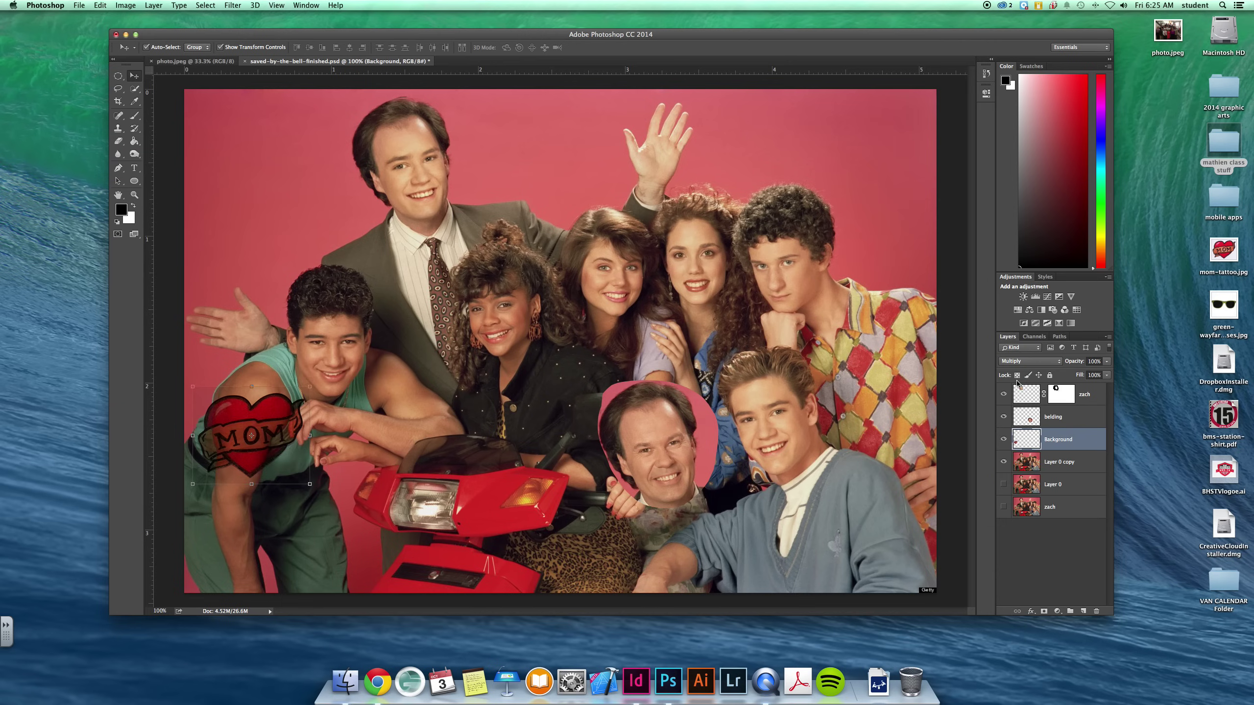
{"action": "left_click", "coordinate": [1017, 359]}
{"action": "left_click", "coordinate": [1017, 371]}
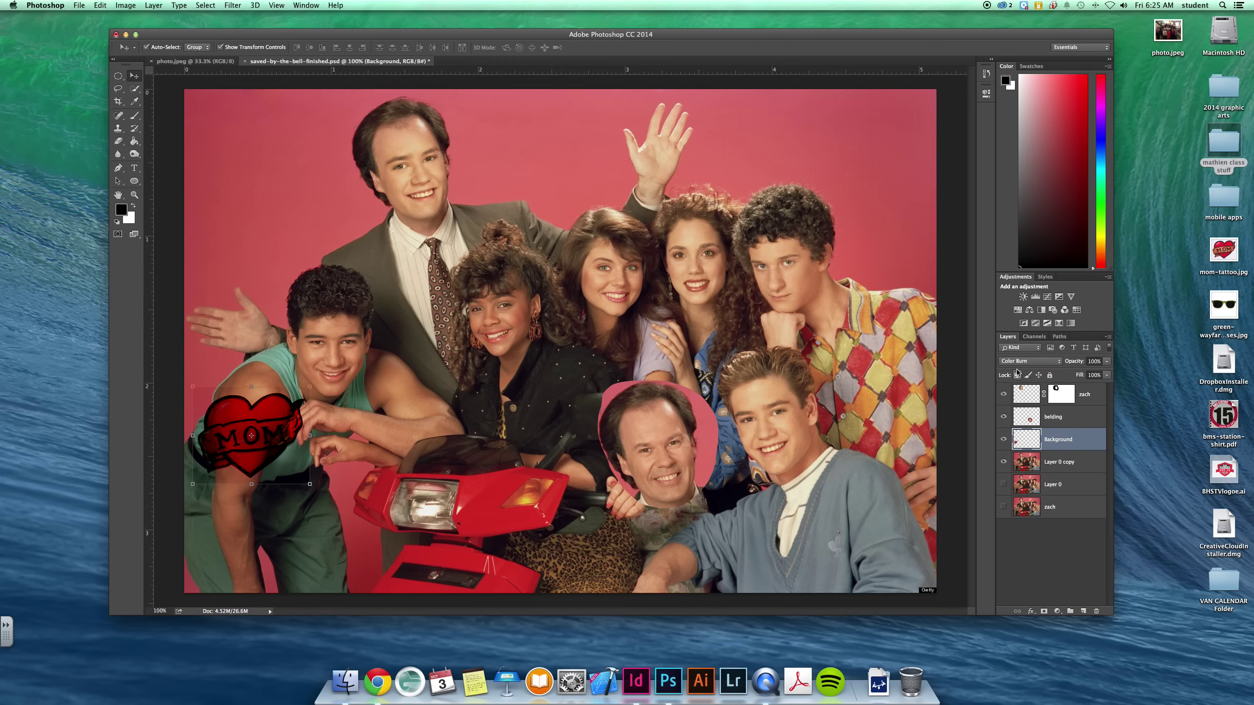
{"action": "left_click", "coordinate": [1019, 361]}
{"action": "left_click", "coordinate": [1025, 381]}
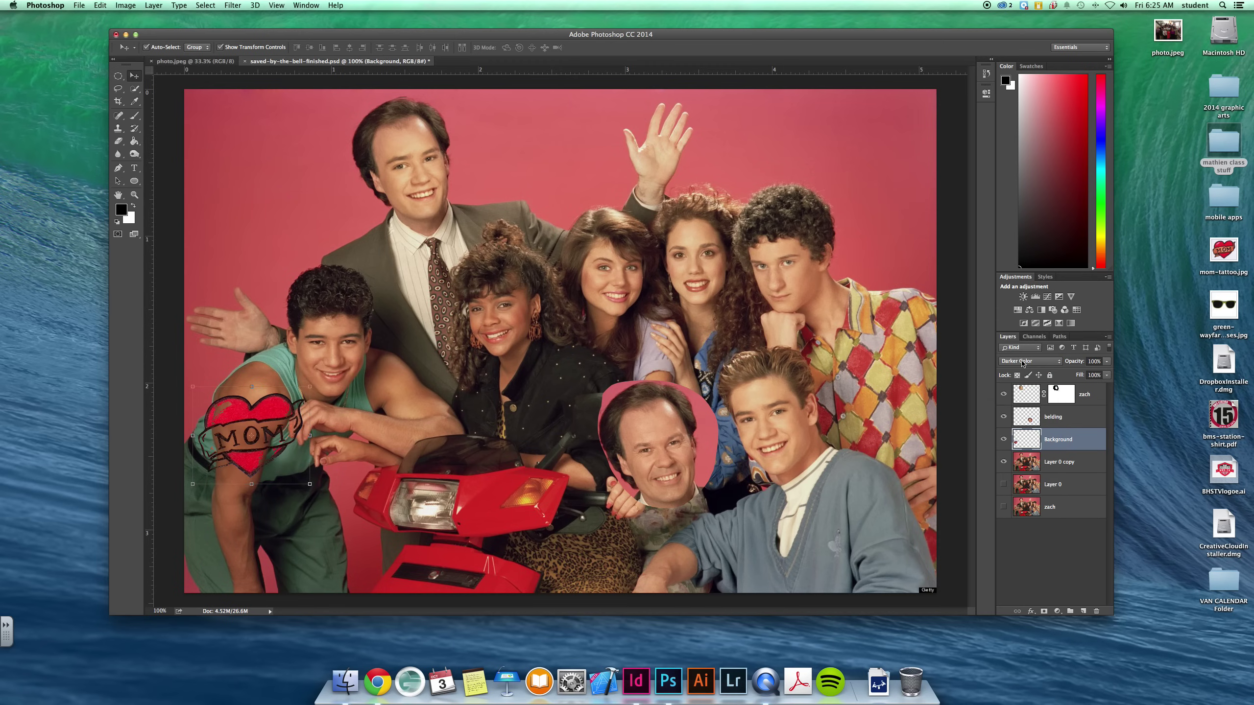
{"action": "left_click", "coordinate": [1022, 362]}
{"action": "left_click", "coordinate": [1024, 385]}
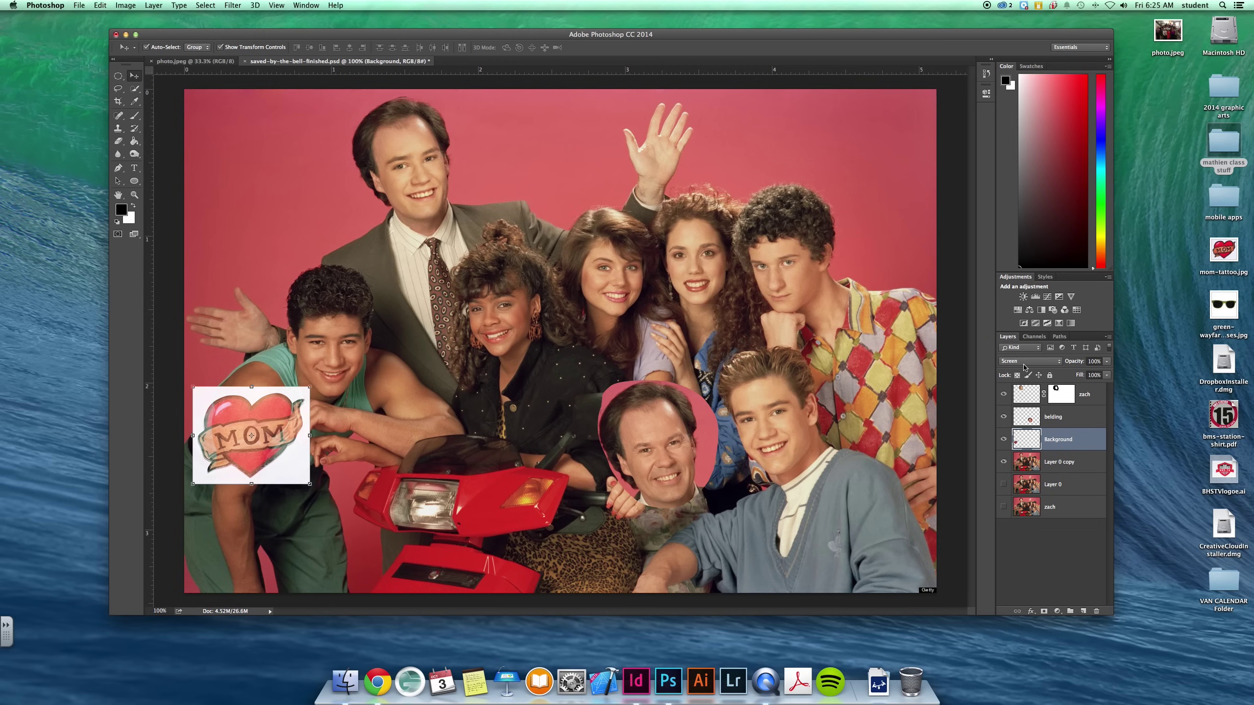
{"action": "left_click", "coordinate": [1024, 366]}
{"action": "left_click", "coordinate": [1019, 315]}
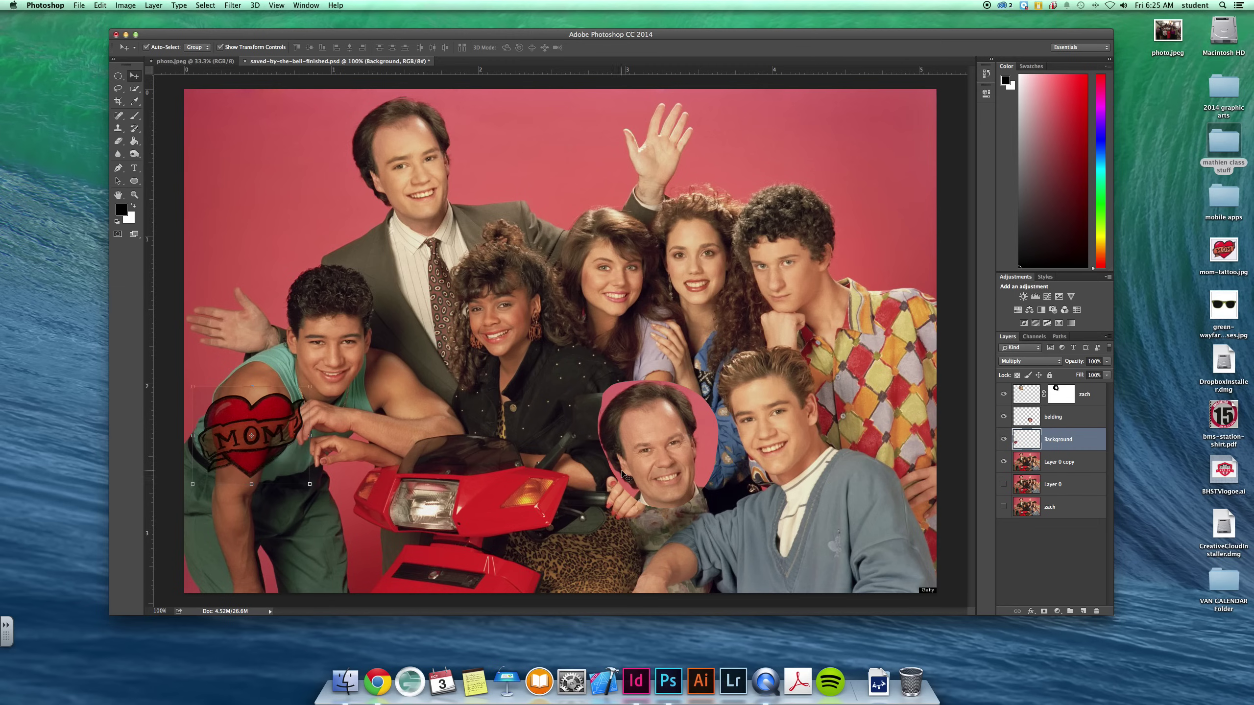
- Scale the tattoo to about 42.5%, rotate it about 13.8° and fit it on the man's upper arm
{"action": "left_click_drag", "start_coordinate": [310, 486], "coordinate": [268, 436]}
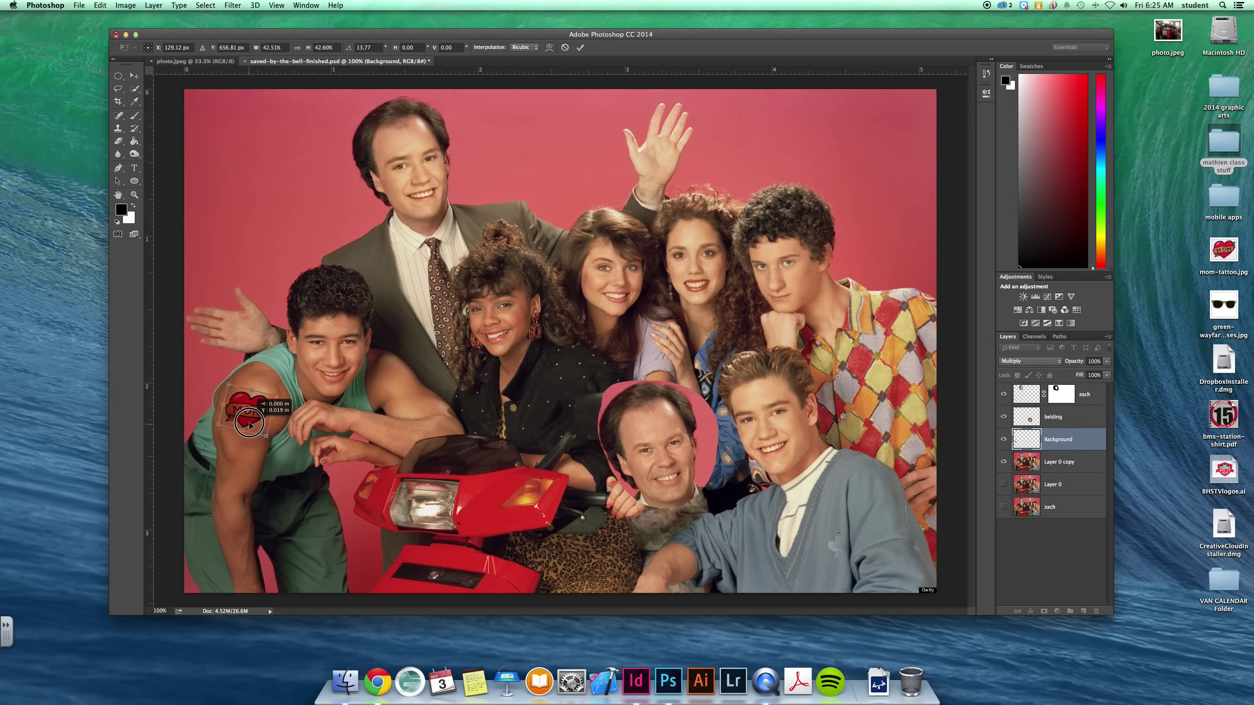
{"action": "key", "text": "Return"}
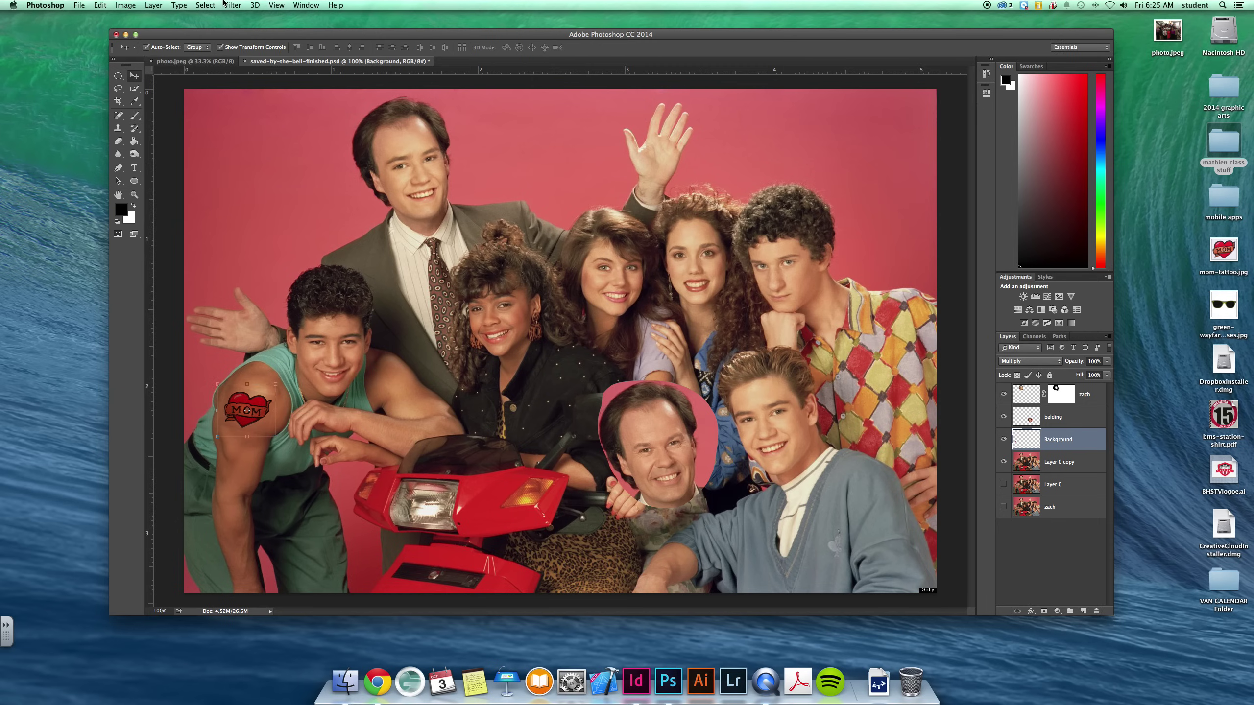
- Add 12.5% uniform noise to the tattoo layer
{"action": "left_click", "coordinate": [225, 4]}
{"action": "mouse_move", "coordinate": [271, 141]}
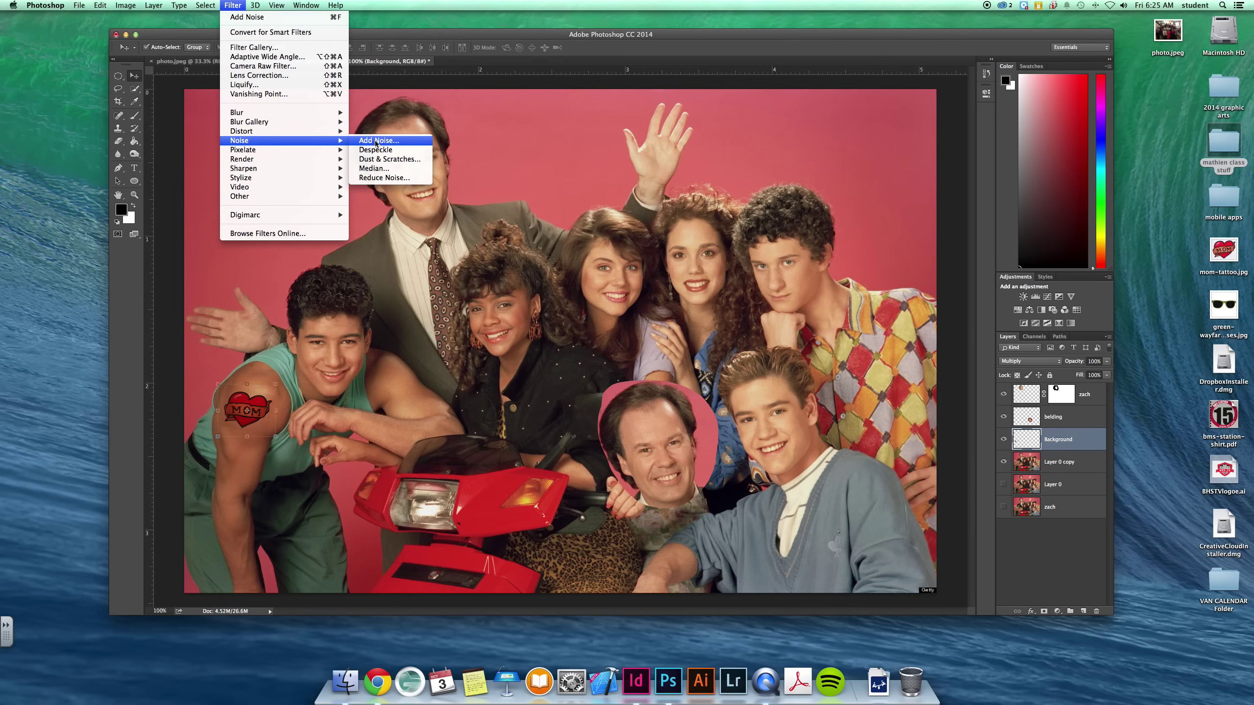
{"action": "left_click", "coordinate": [377, 141]}
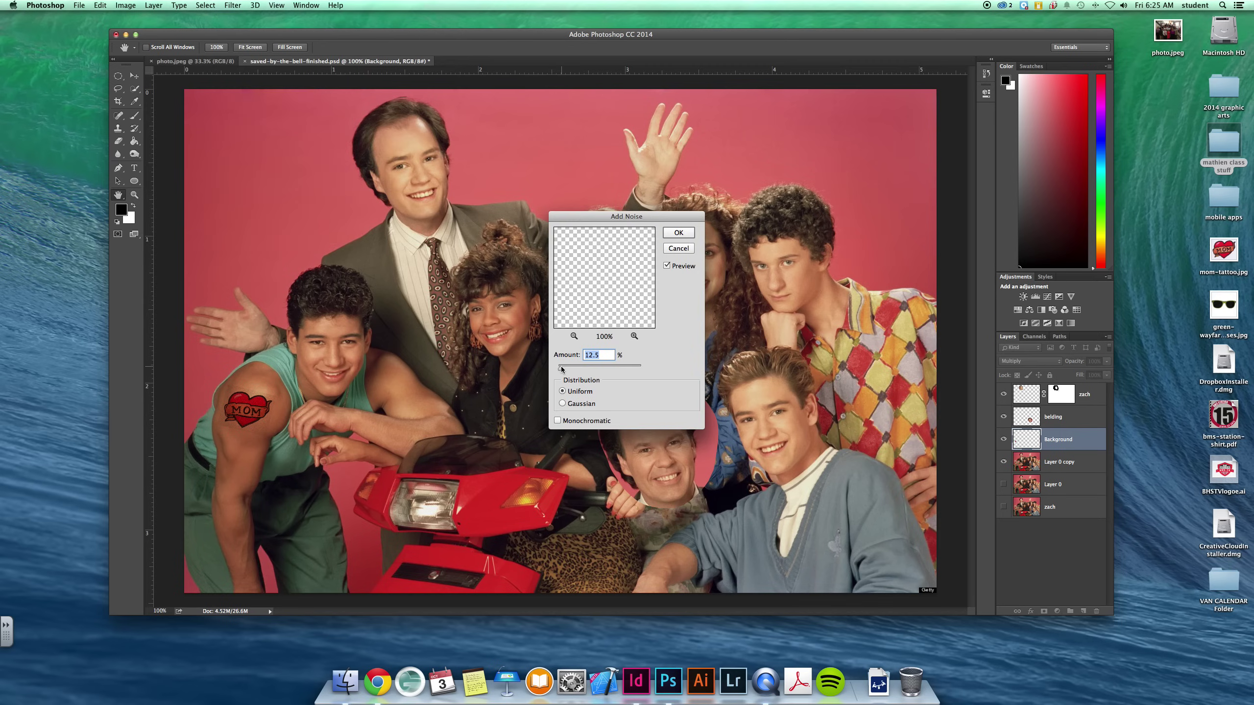
{"action": "left_click", "coordinate": [674, 232]}
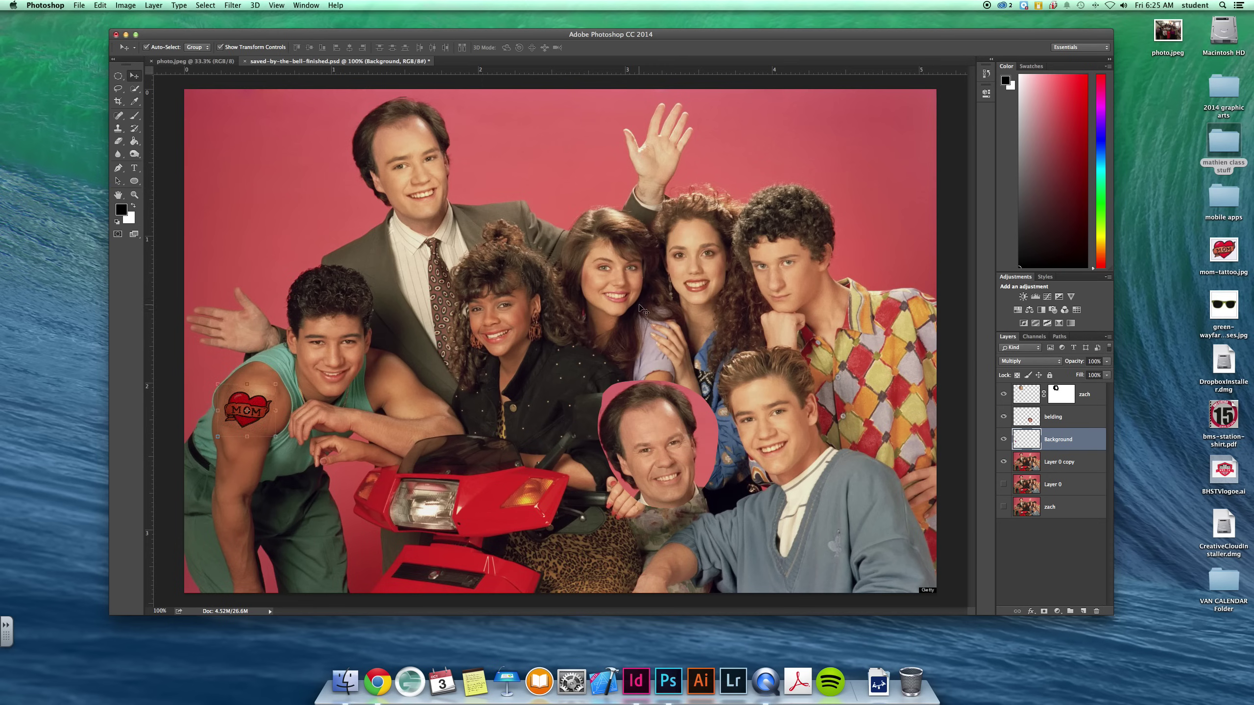
- Adjust the tattoo layer's tones by changing its input levels with a Levels adjustment
{"action": "left_click", "coordinate": [136, 5]}
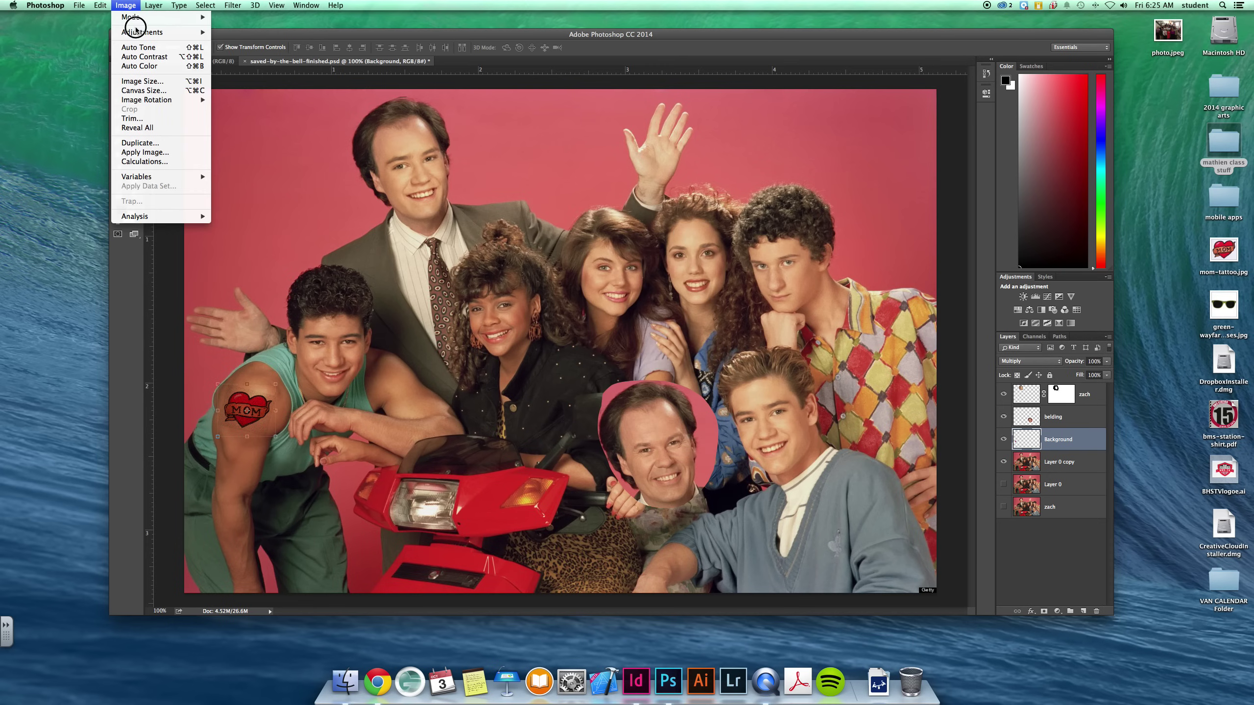
{"action": "mouse_move", "coordinate": [143, 32]}
{"action": "left_click", "coordinate": [248, 42]}
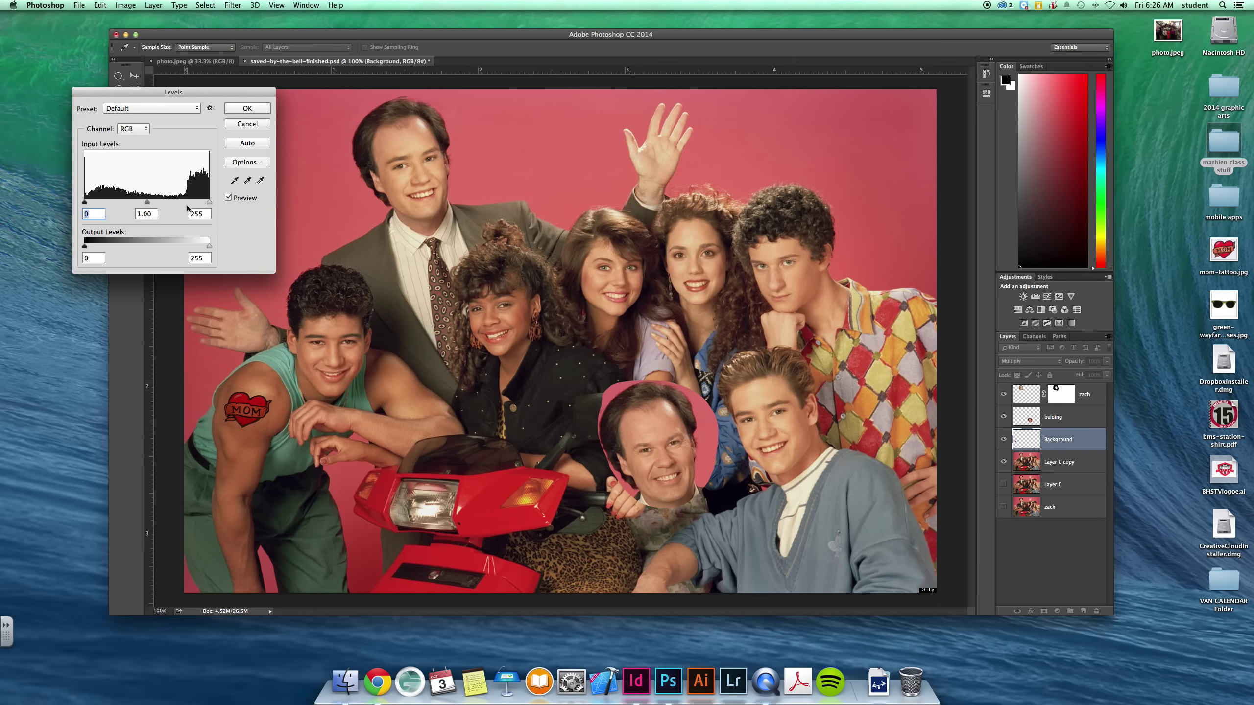
{"action": "left_click_drag", "start_coordinate": [206, 203], "coordinate": [90, 204]}
{"action": "left_click", "coordinate": [247, 109]}
- Set the tattoo layer's opacity to 56% and select Layer 0 copy
{"action": "left_click_drag", "start_coordinate": [1080, 362], "coordinate": [1077, 364]}
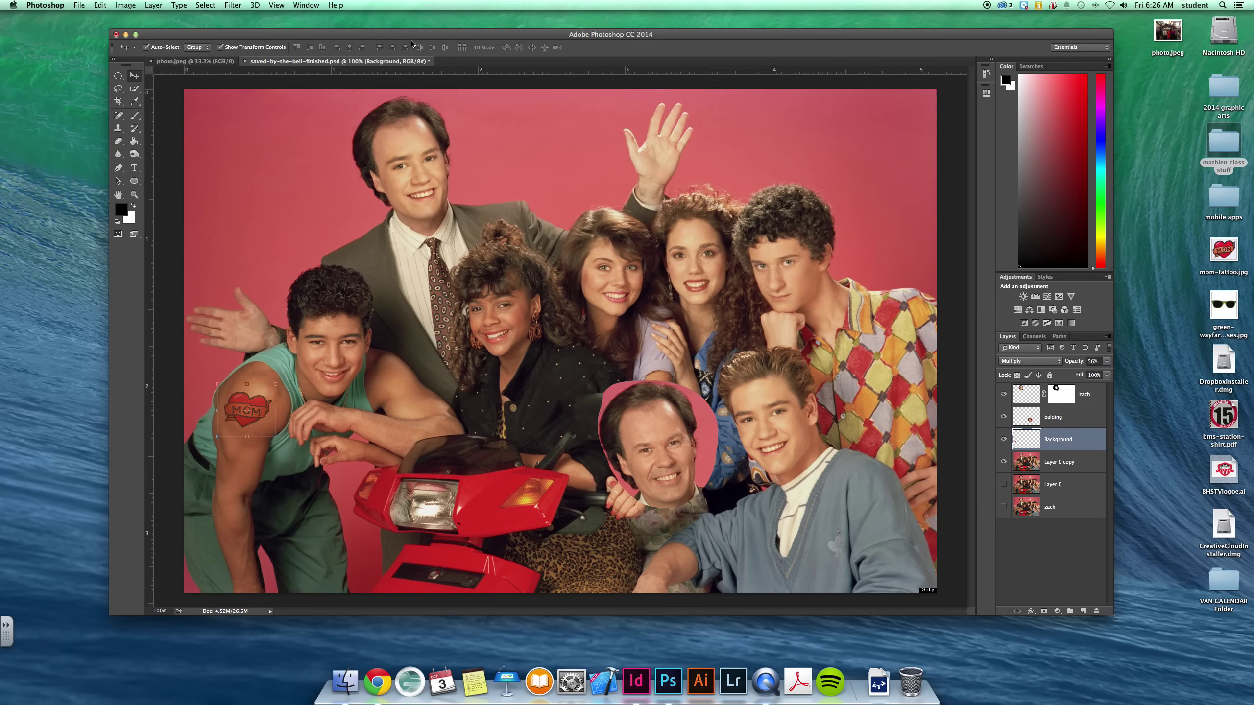
{"action": "left_click", "coordinate": [1075, 464]}
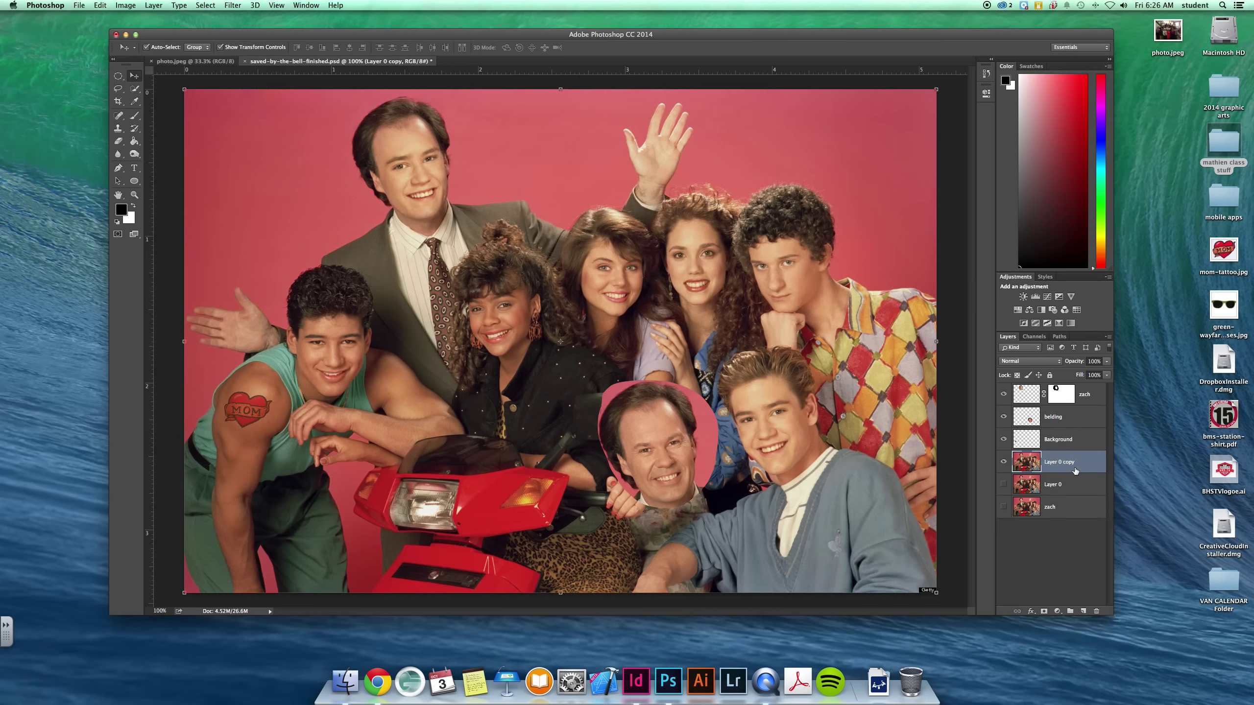